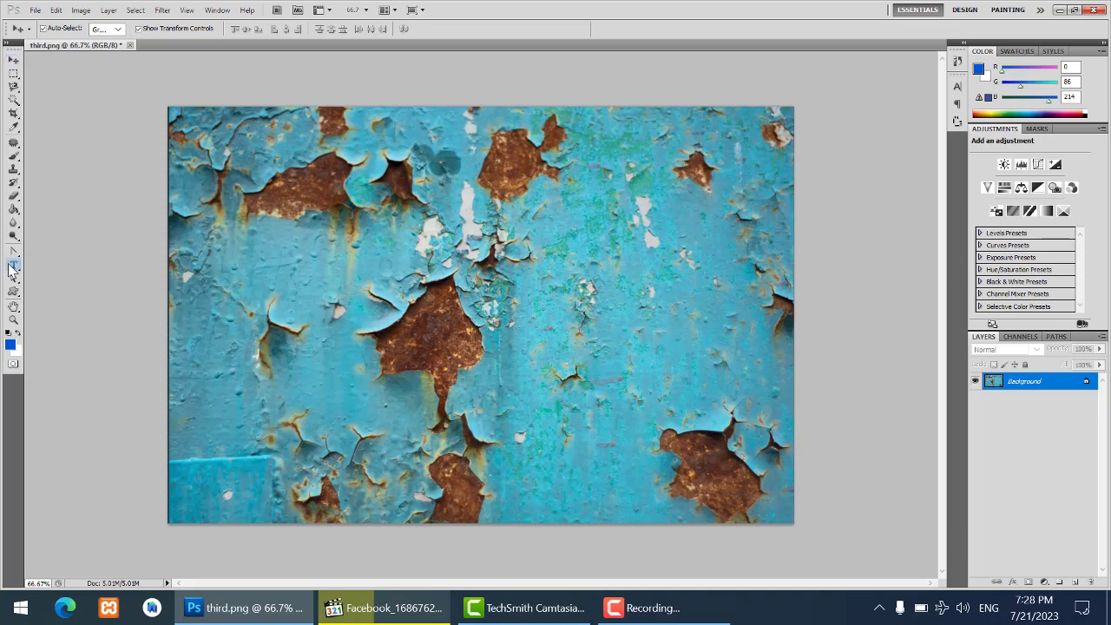
# Step: Add the text "LOVE YOU MUHAMMAD" in the Impact font over the peeling-paint image
pyautogui.click(266, 294)
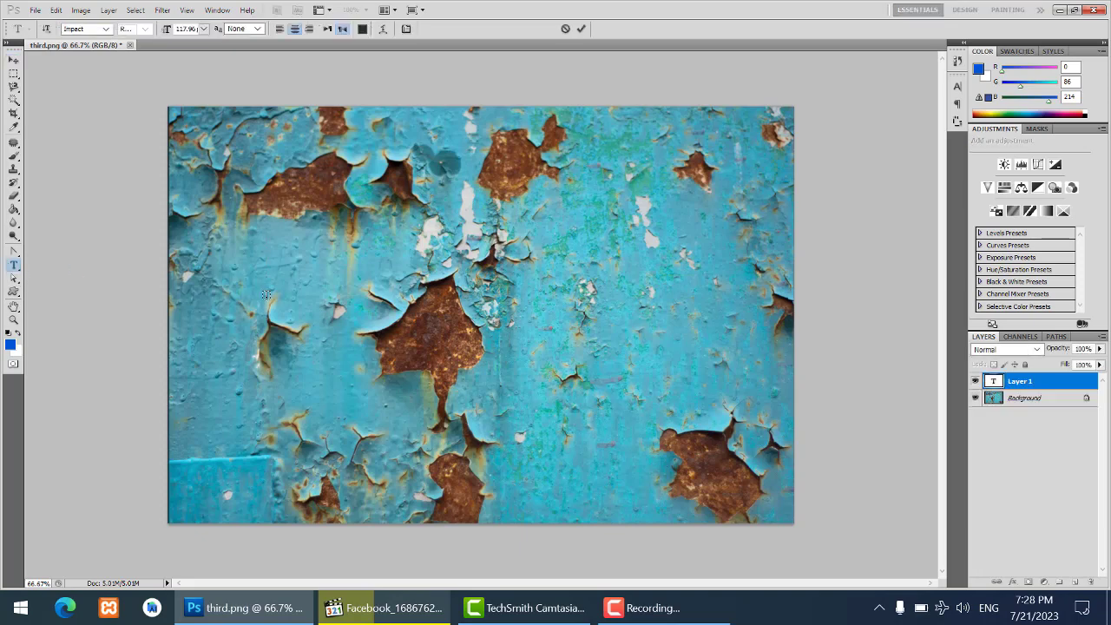
pyautogui.write('LOVE YO')
pyautogui.write('U MUHAMMAD')
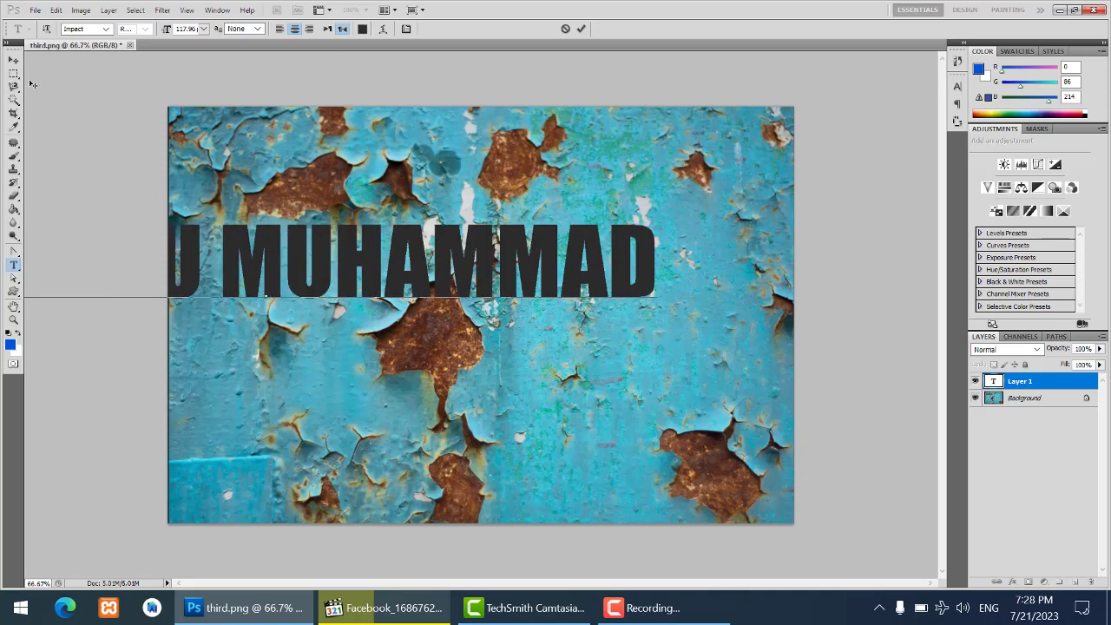
pyautogui.click(13, 59)
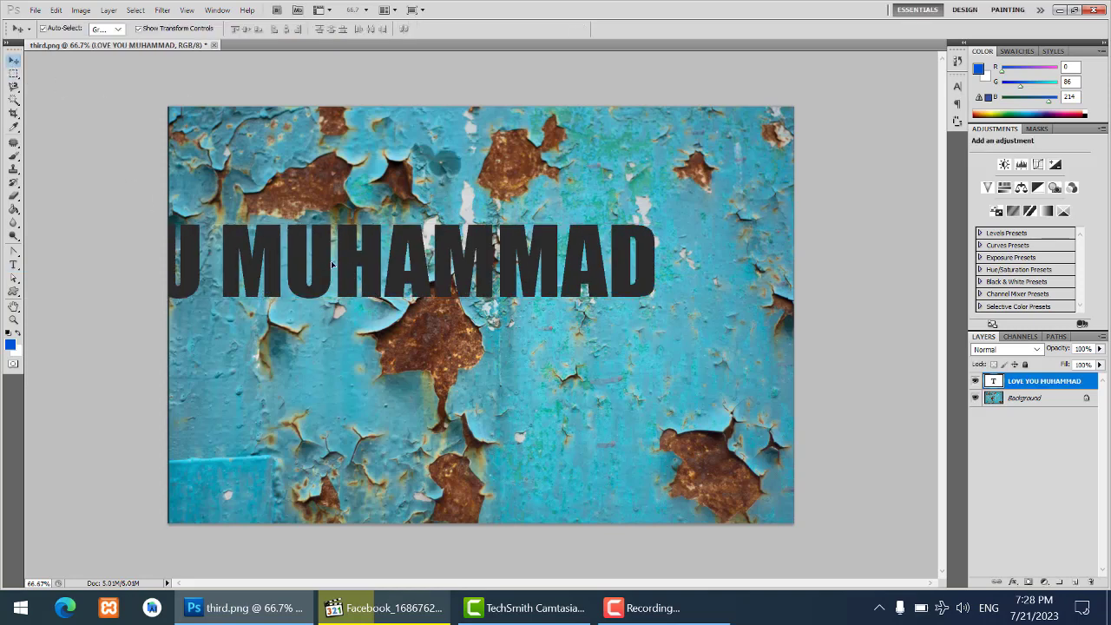
# Step: Move and scale the text to about 79% width and 135% height so it spans the image's upper half
pyautogui.moveTo(331, 265); pyautogui.dragTo(734, 251)
pyautogui.hotkey('ctrl', 't')
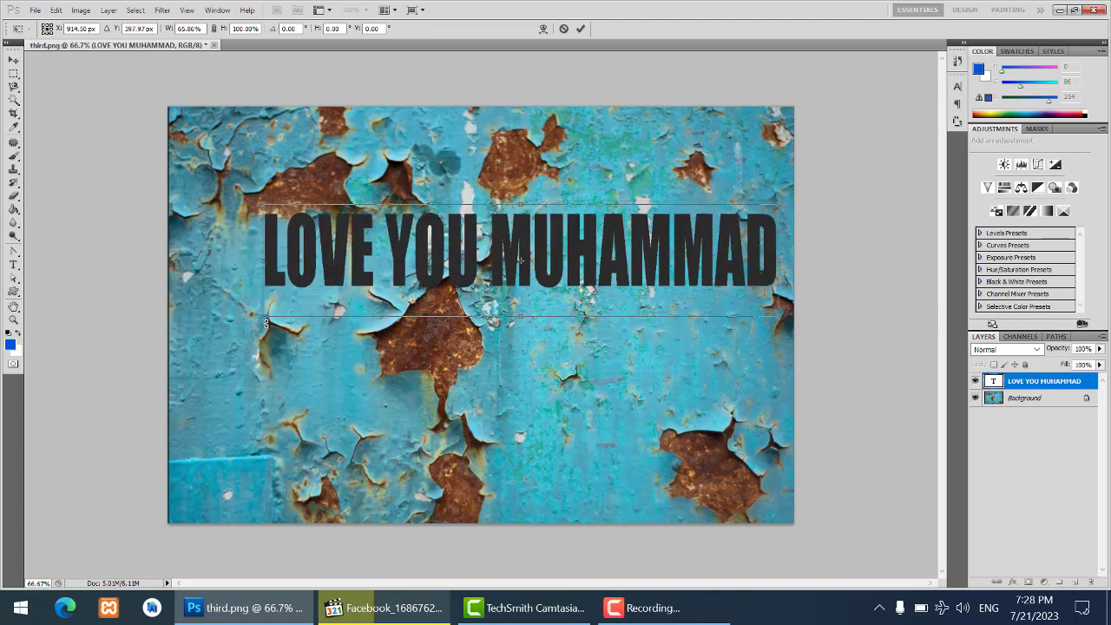
pyautogui.moveTo(258, 317); pyautogui.dragTo(161, 353)
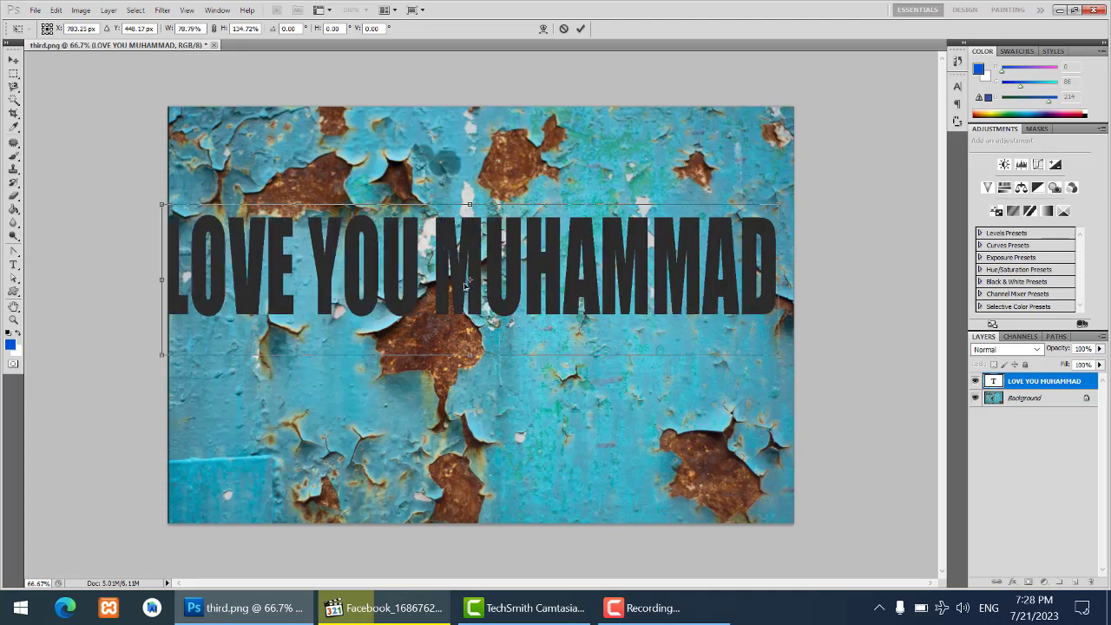
pyautogui.moveTo(513, 296)
pyautogui.mouseDown()
pyautogui.moveTo(546, 291)
pyautogui.moveTo(532, 288)
pyautogui.mouseUp()
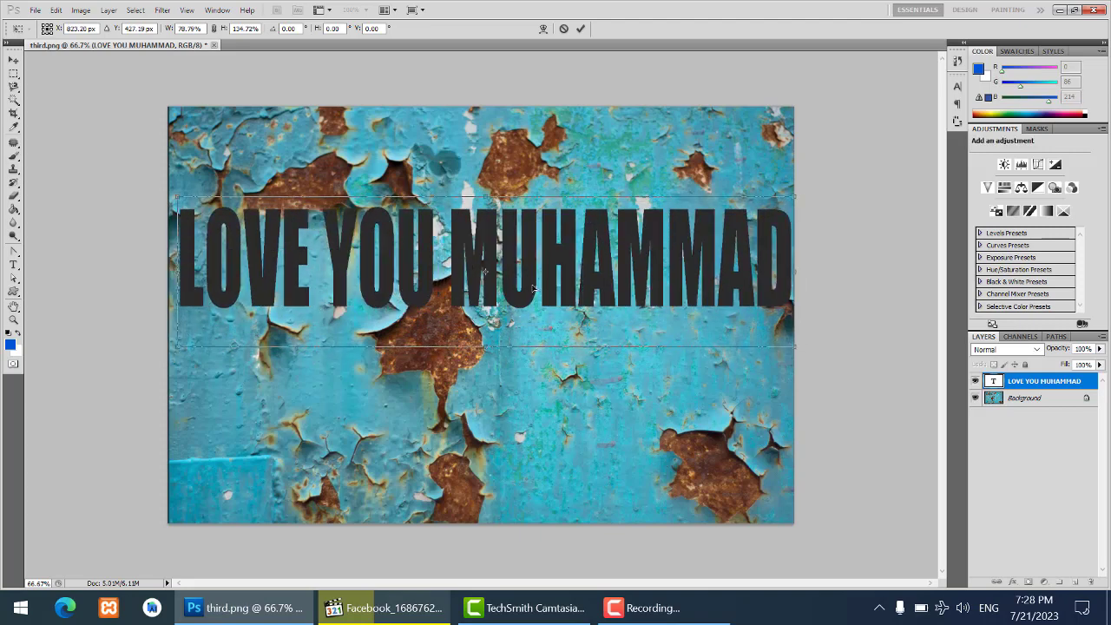
pyautogui.press('Return')
# Step: Change the colour of the "LOVE YOU MUHAMMAD" text to off-white
pyautogui.doubleClick(993, 382)
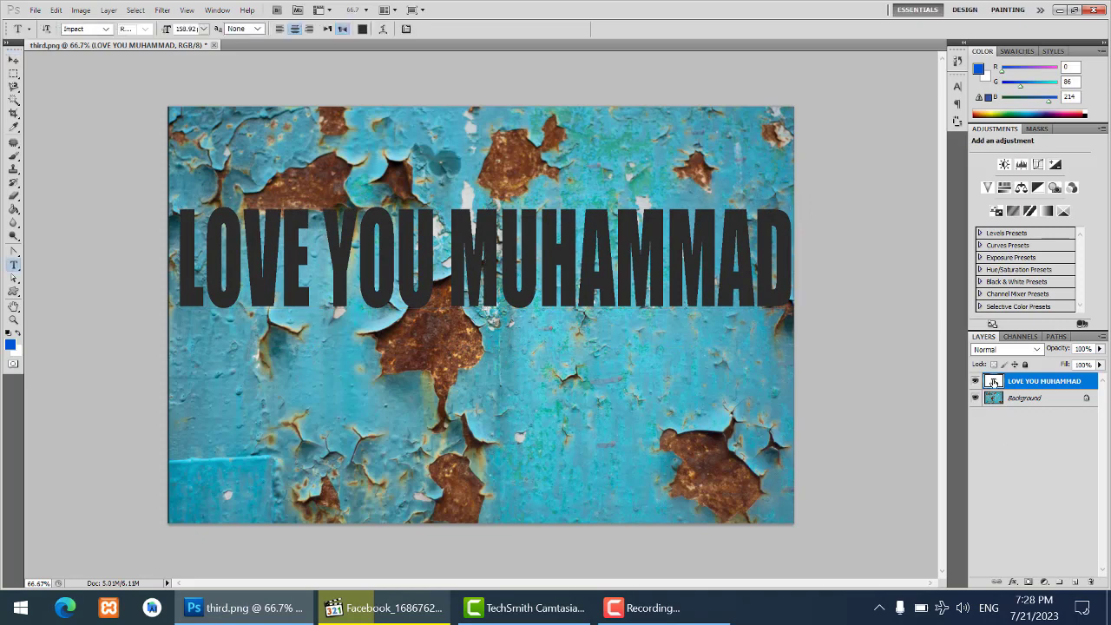
pyautogui.click(363, 29)
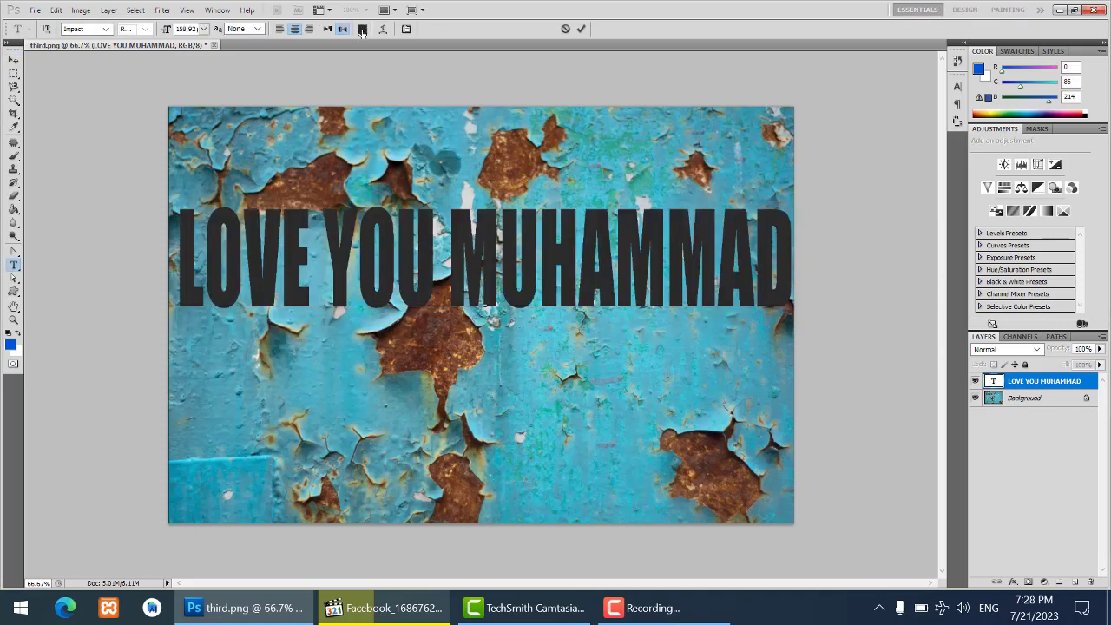
pyautogui.click(612, 145)
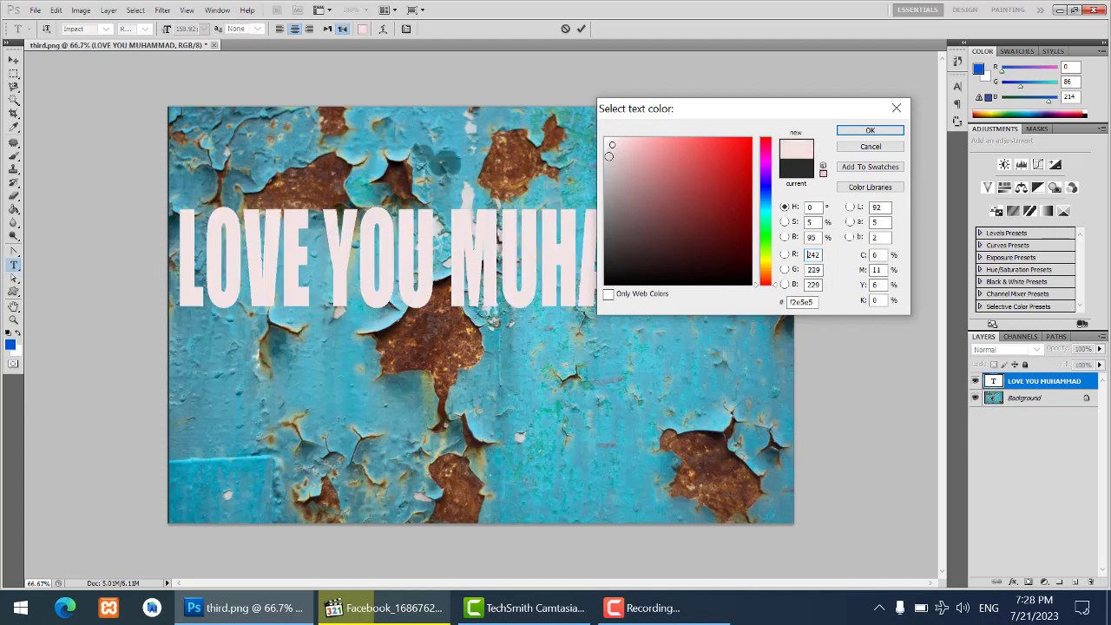
pyautogui.click(608, 155)
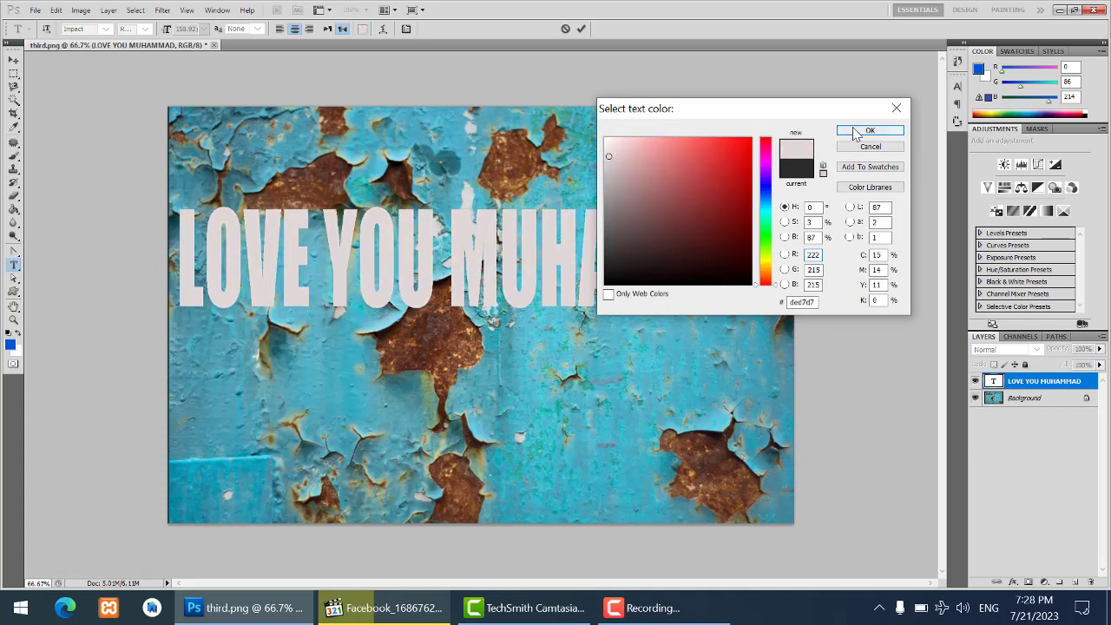
pyautogui.click(608, 143)
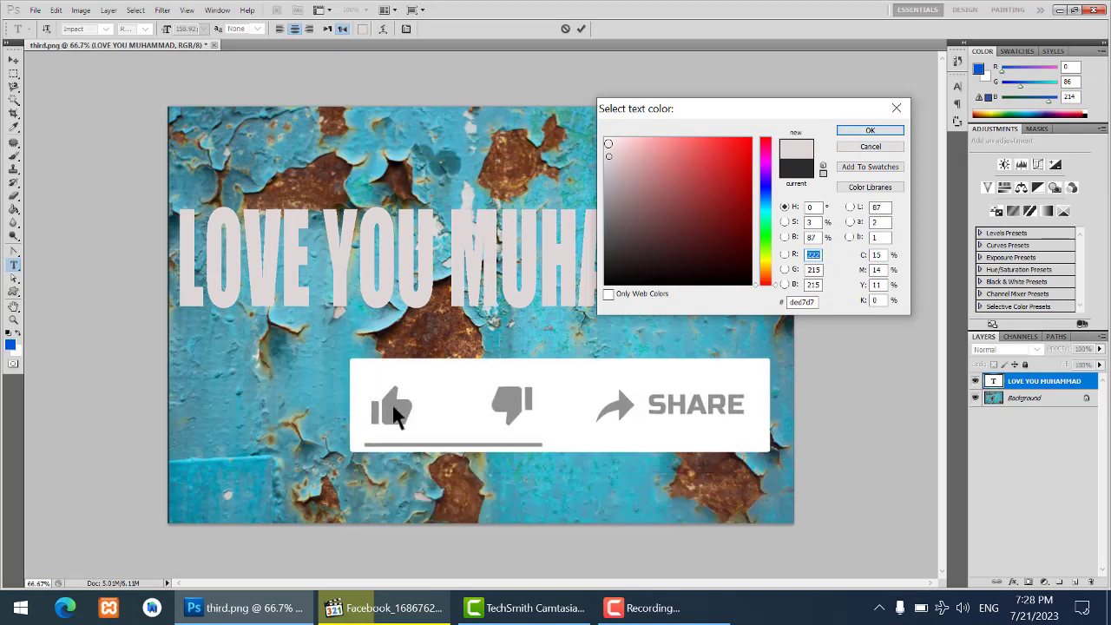
pyautogui.click(864, 131)
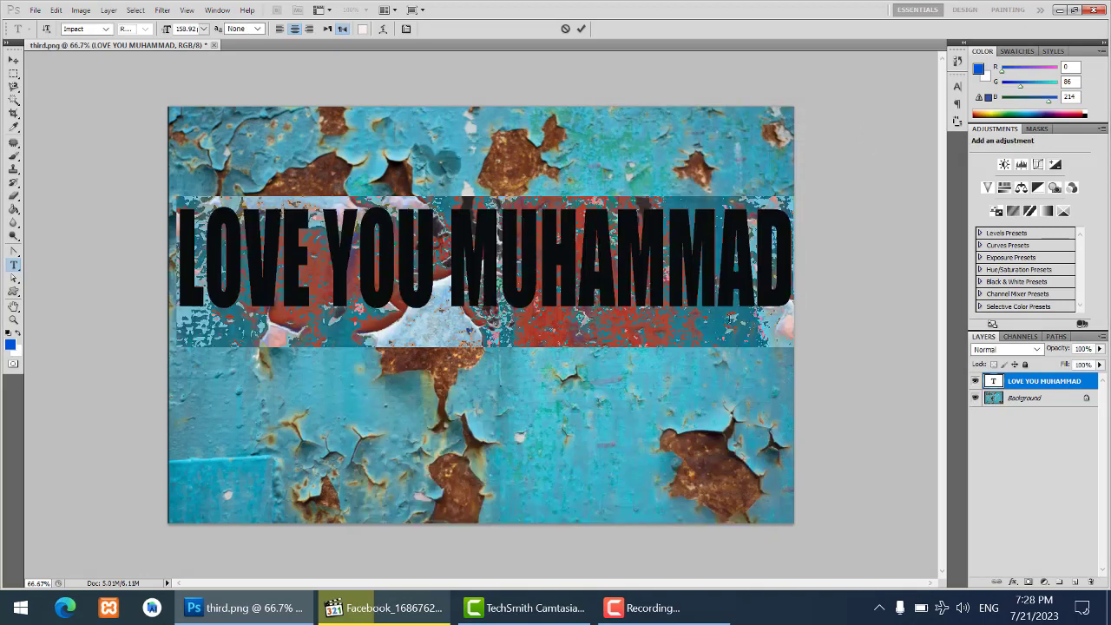
# Step: Duplicate the Background layer into a new document named "SECOND COPY"
pyautogui.click(1035, 399)
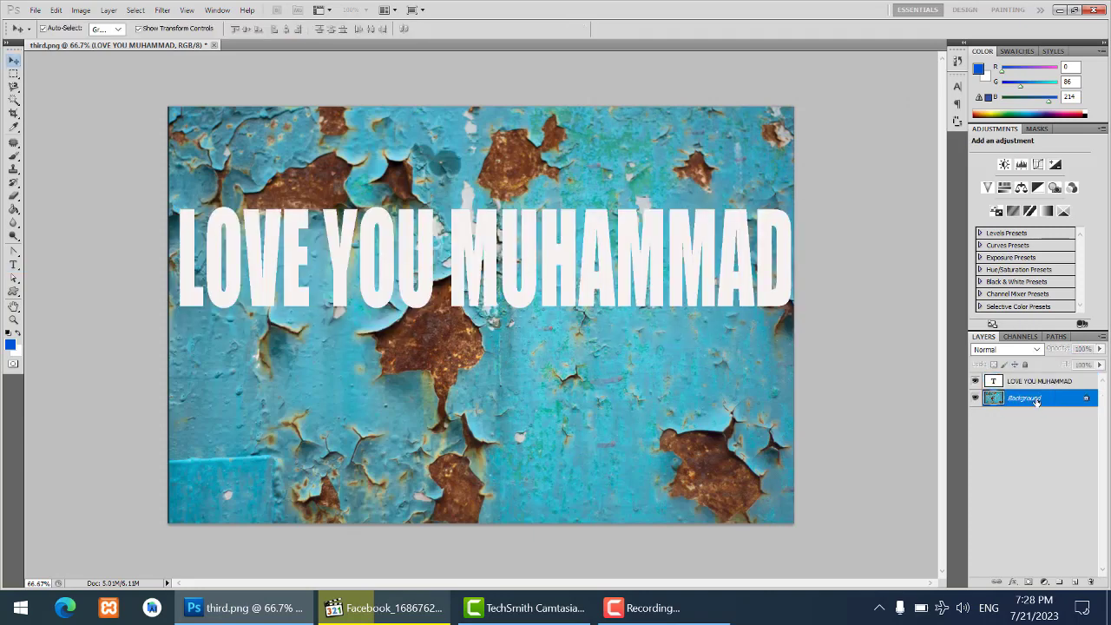
pyautogui.rightClick(1020, 399)
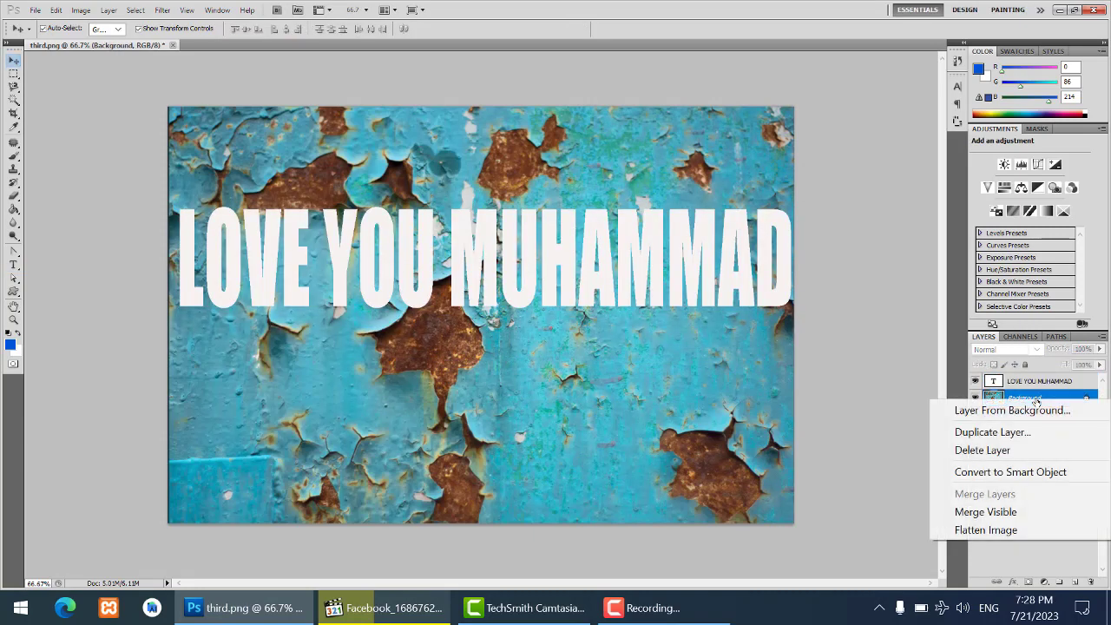
pyautogui.click(991, 431)
pyautogui.click(548, 235)
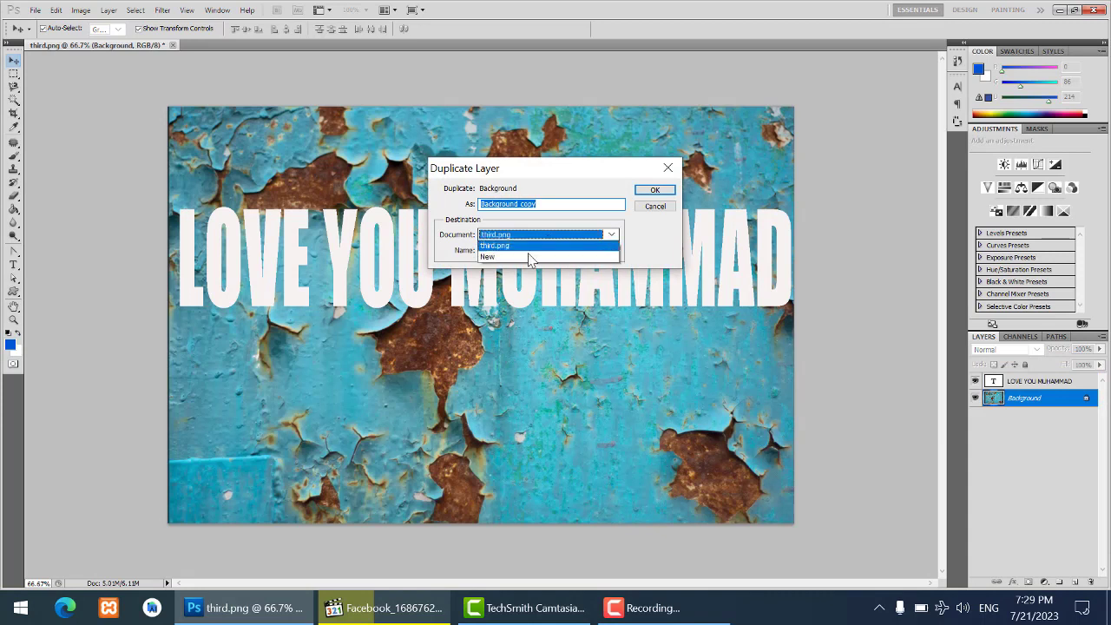
pyautogui.click(528, 250)
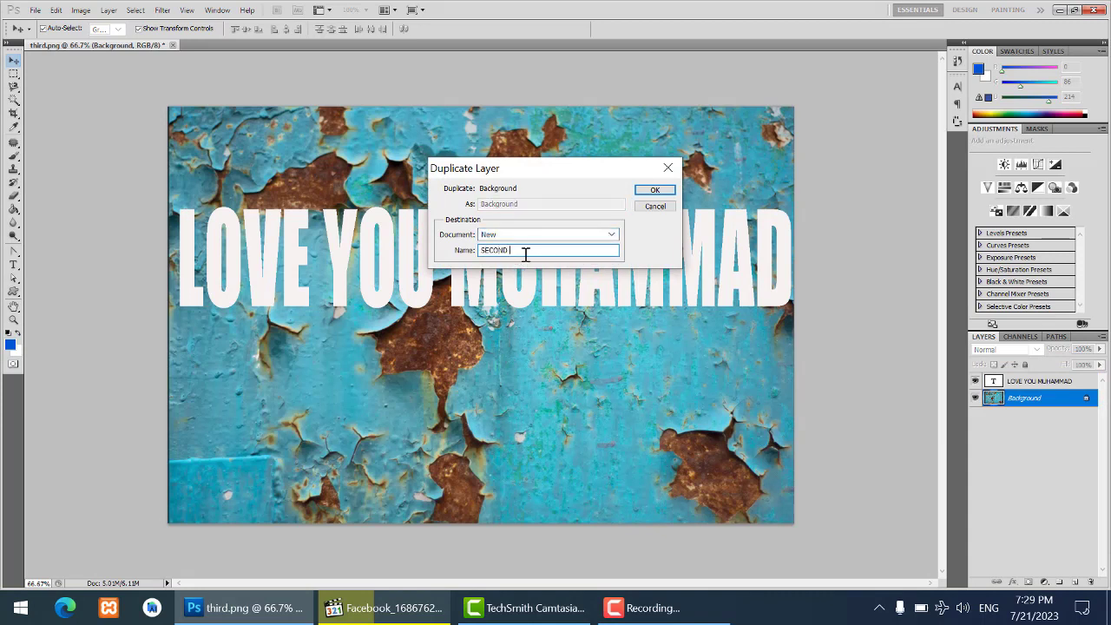
pyautogui.write('SECOND COPY')
pyautogui.click(654, 189)
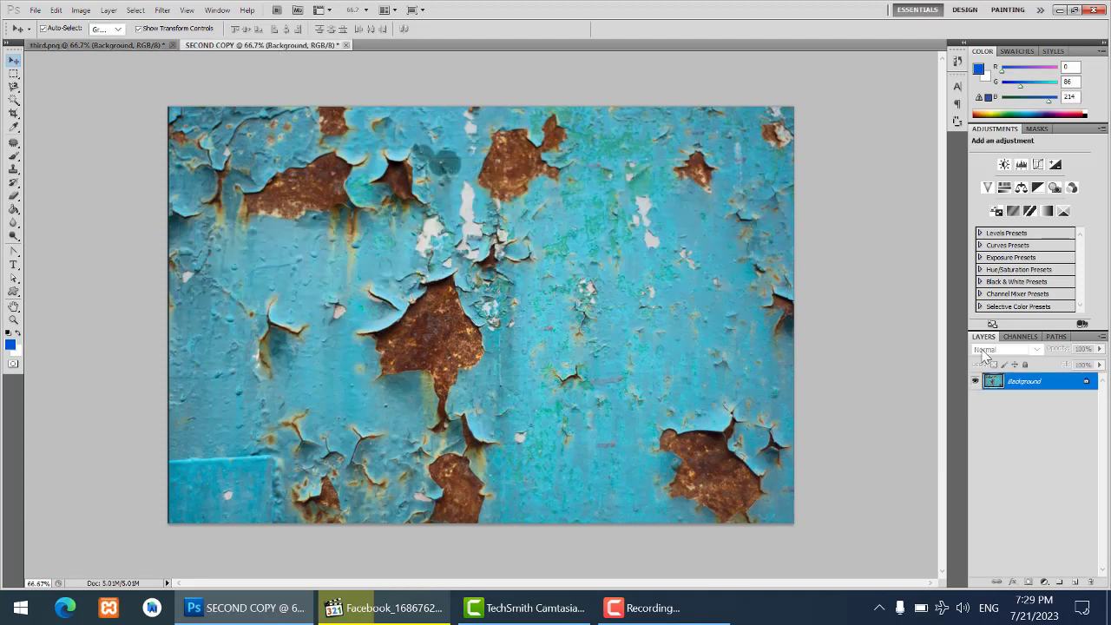
# Step: Duplicate the Blue channel of the SECOND COPY document
pyautogui.click(1016, 336)
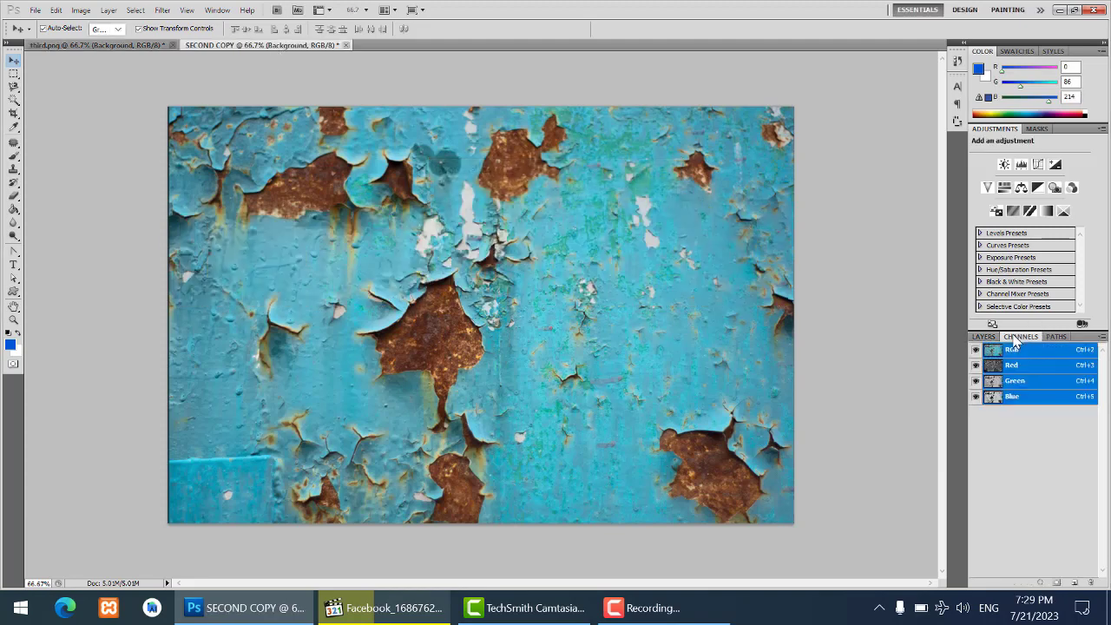
pyautogui.click(1033, 395)
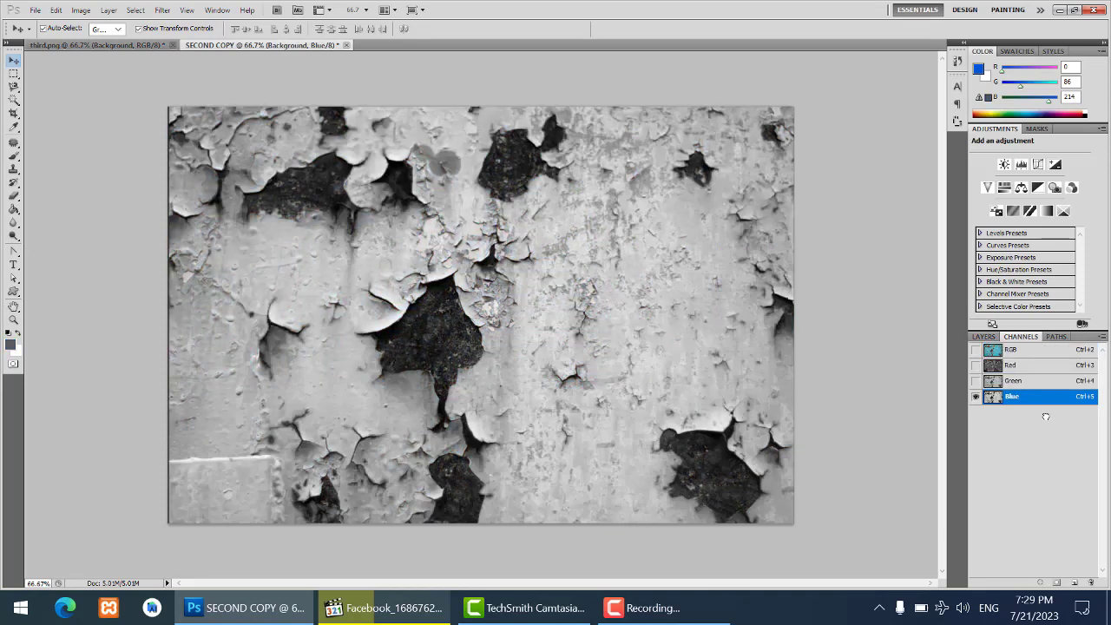
pyautogui.moveTo(1046, 417); pyautogui.dragTo(1074, 581)
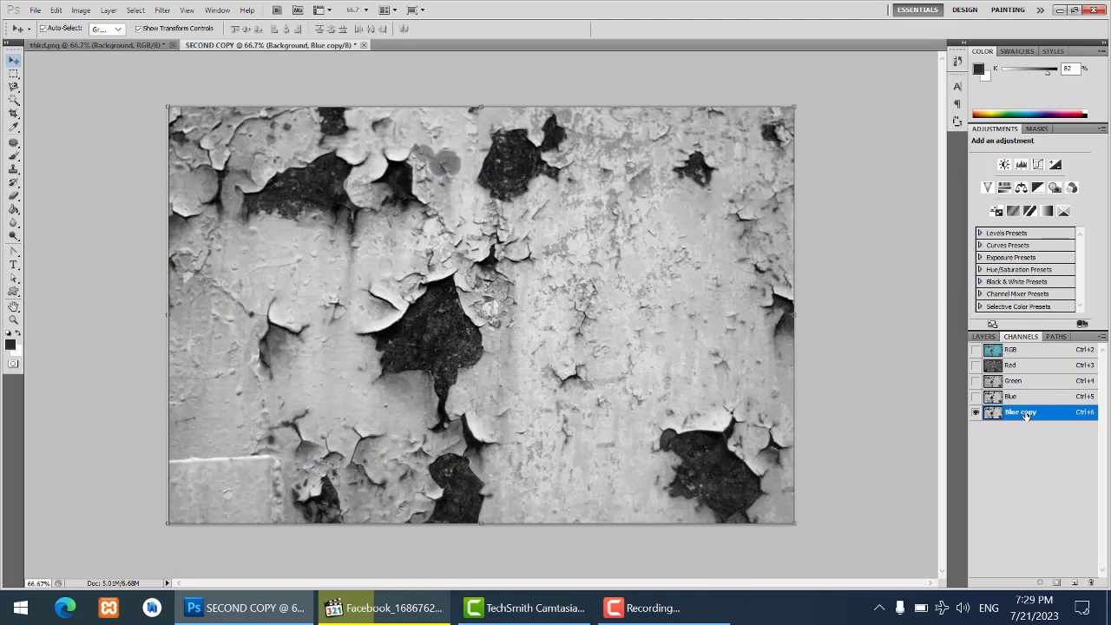
# Step: Apply Levels to the Blue copy channel with input black at 40 and input white at 225
pyautogui.click(81, 12)
pyautogui.moveTo(136, 50)
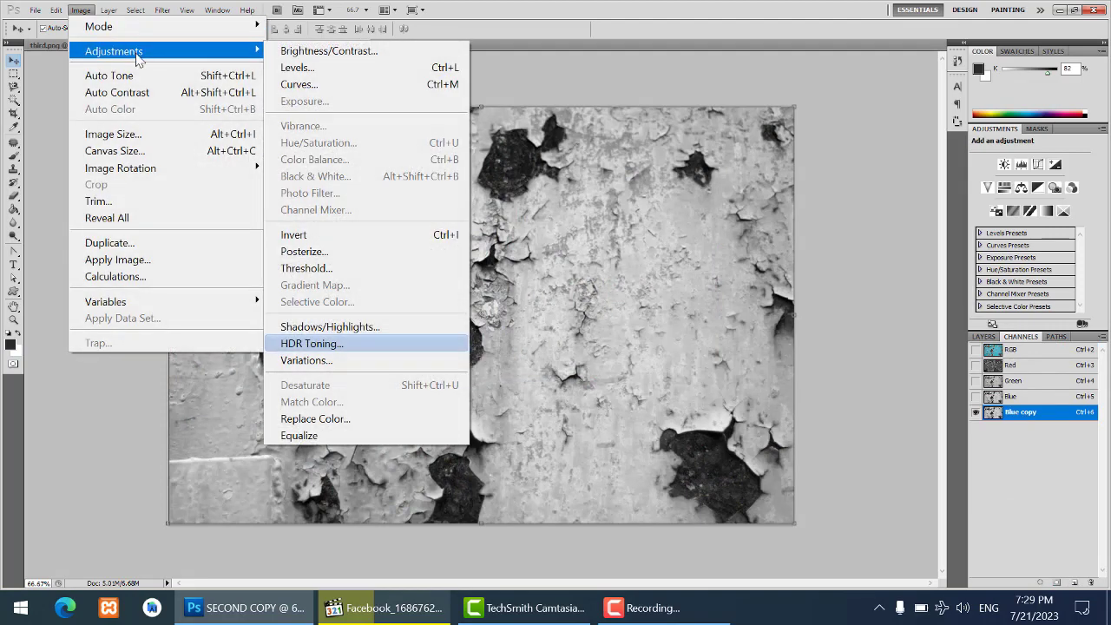
pyautogui.click(299, 67)
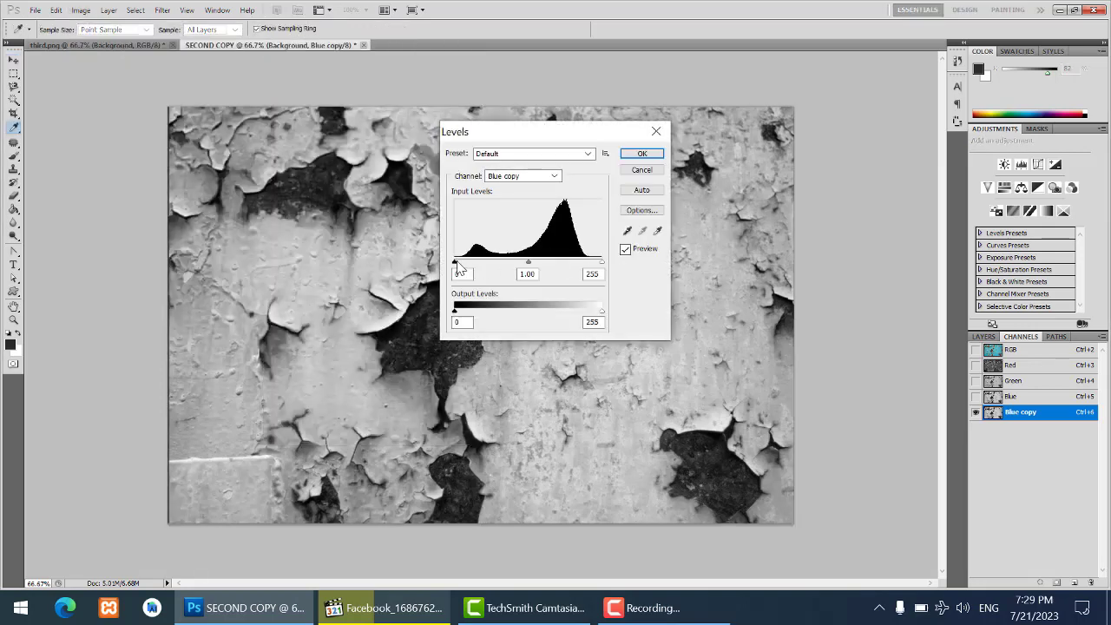
pyautogui.moveTo(454, 261); pyautogui.dragTo(472, 262)
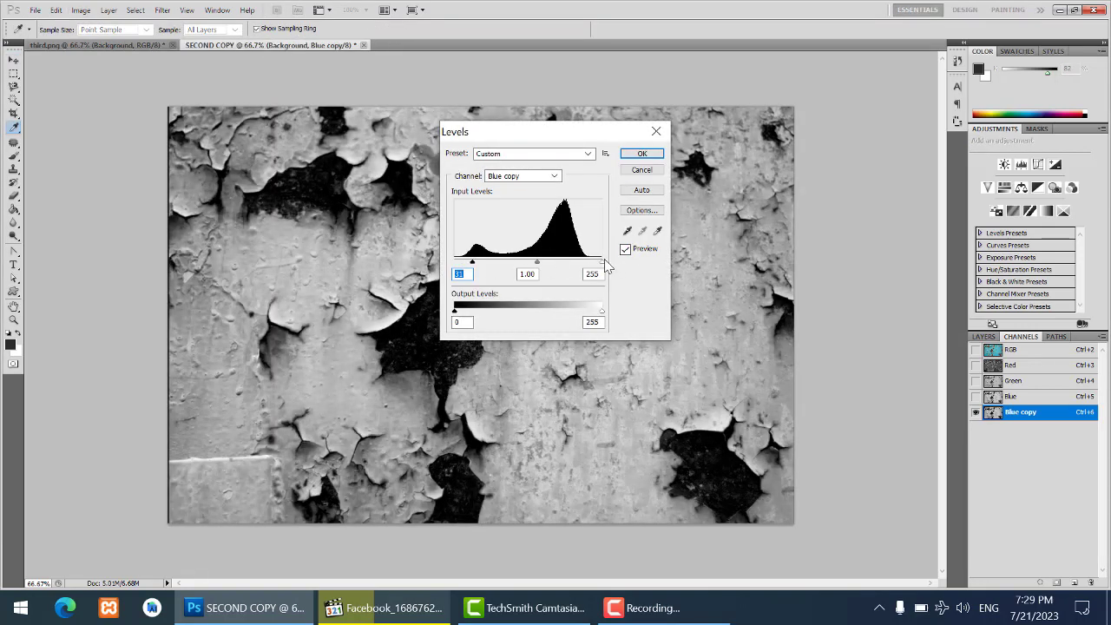
pyautogui.moveTo(601, 261); pyautogui.dragTo(584, 261)
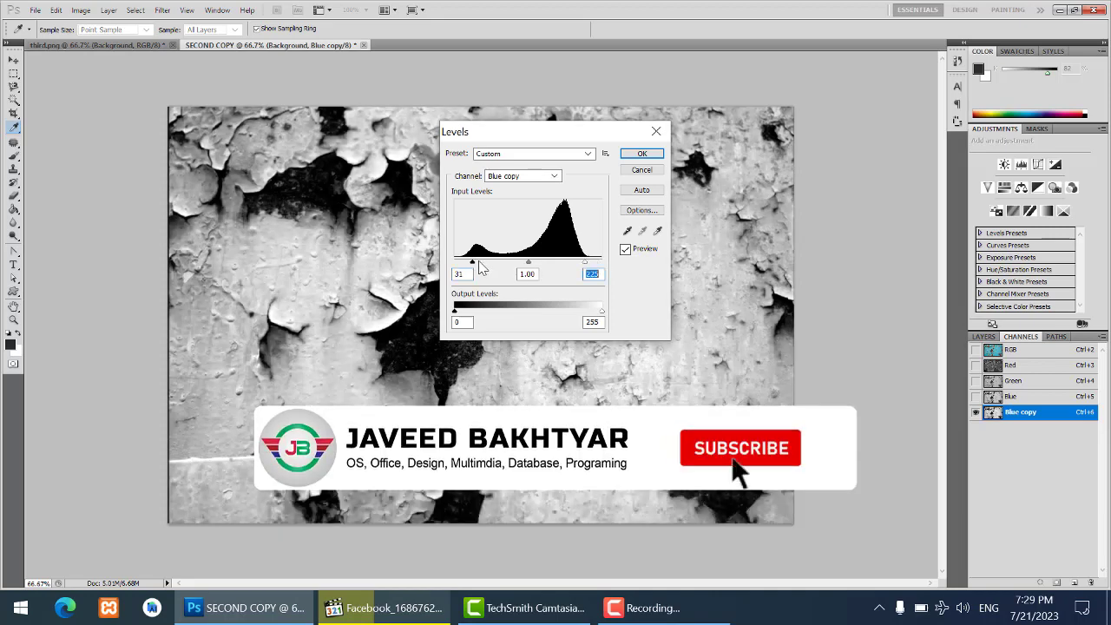
pyautogui.moveTo(473, 266); pyautogui.dragTo(477, 266)
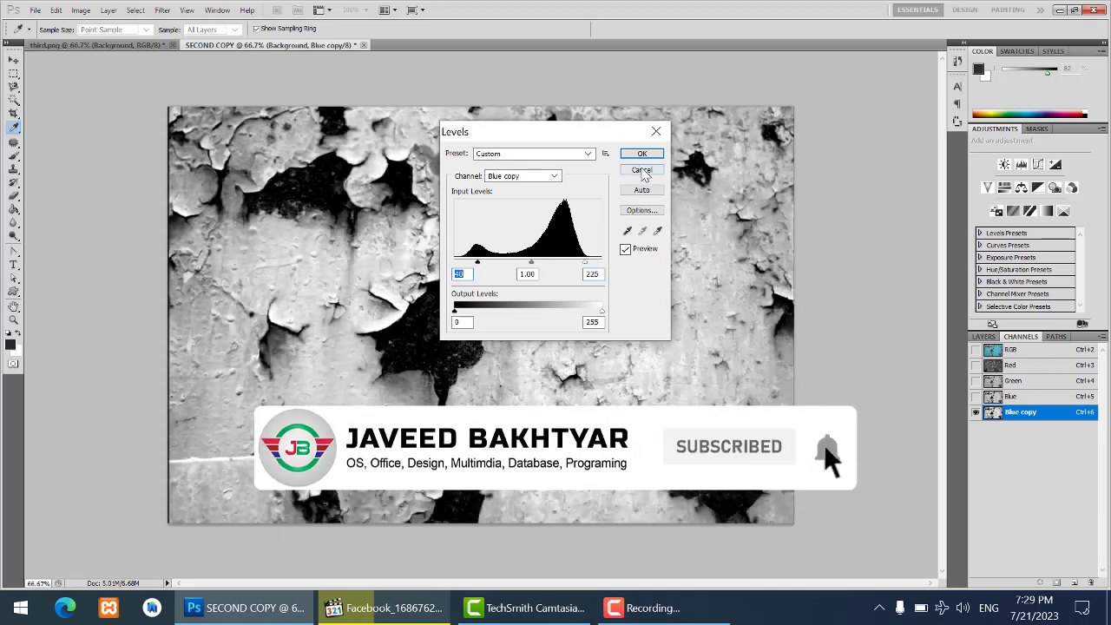
pyautogui.click(641, 154)
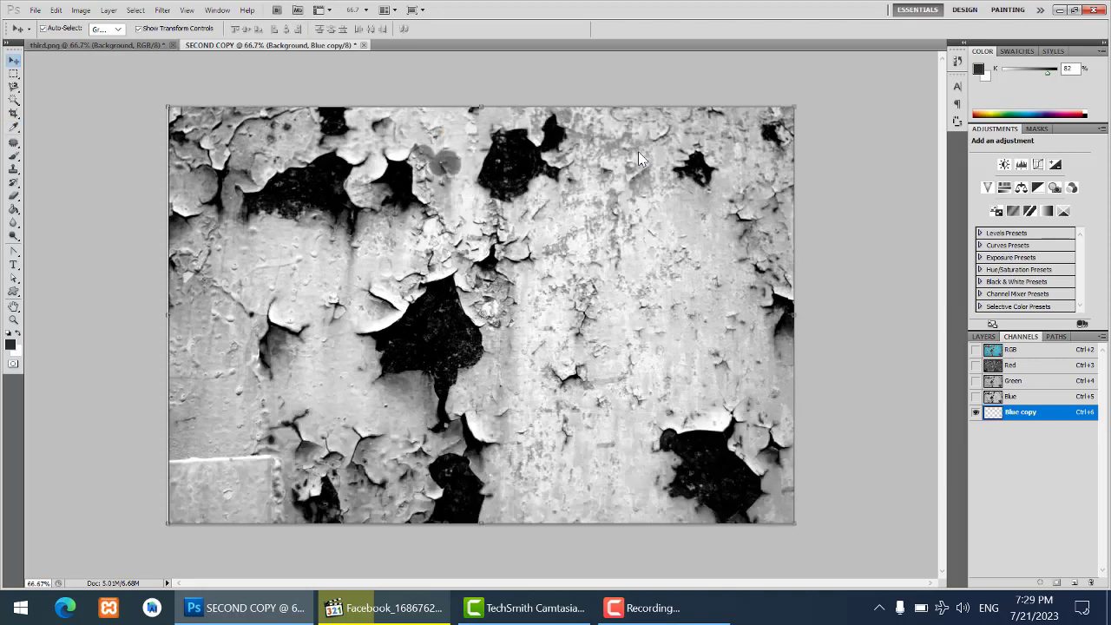
# Step: Duplicate the Background layer of third.png into a new document named "THIRD COPY"
pyautogui.click(145, 45)
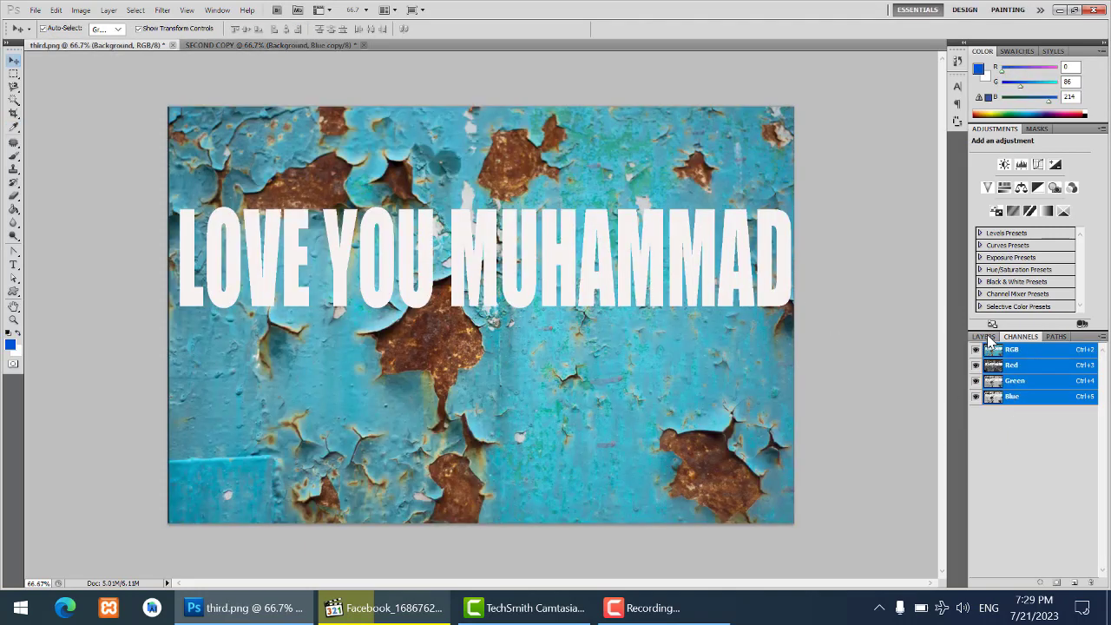
pyautogui.click(983, 336)
pyautogui.rightClick(1027, 403)
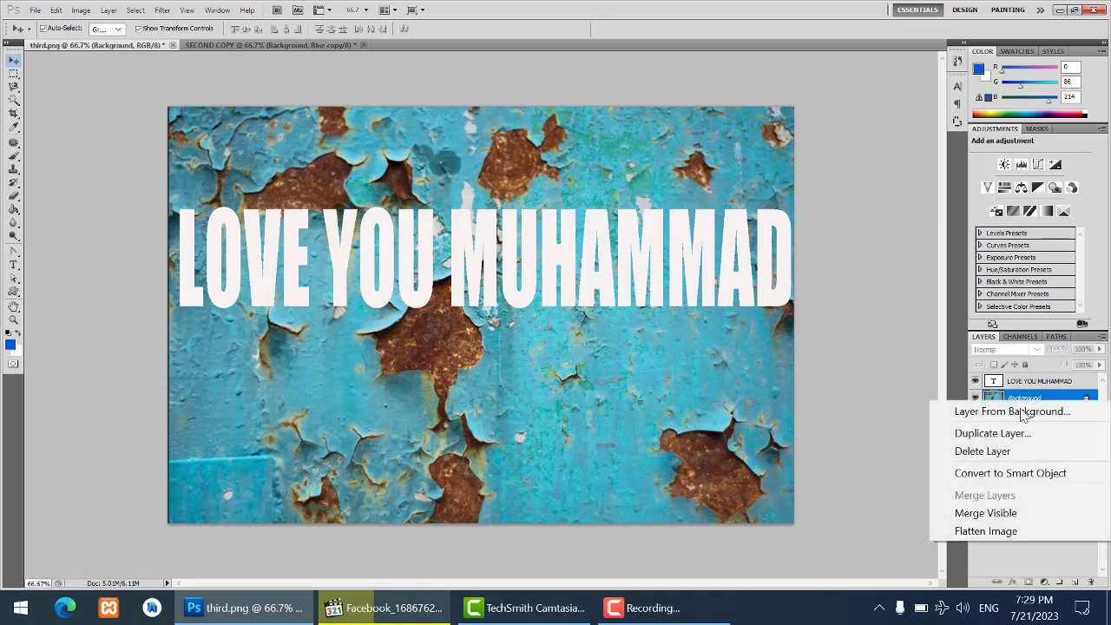
pyautogui.click(996, 434)
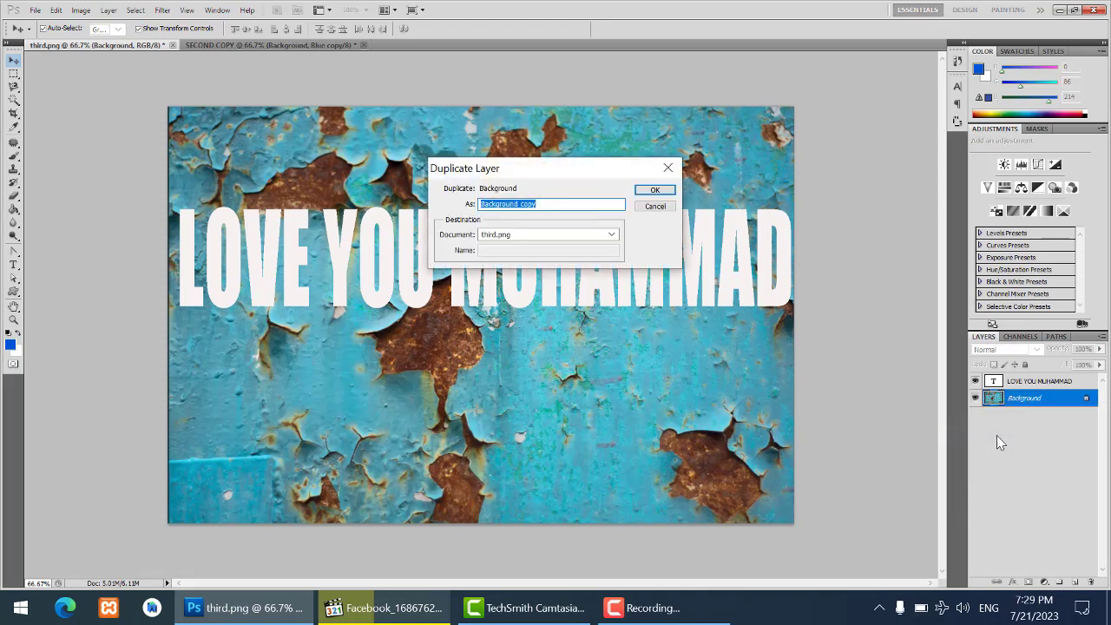
pyautogui.click(588, 235)
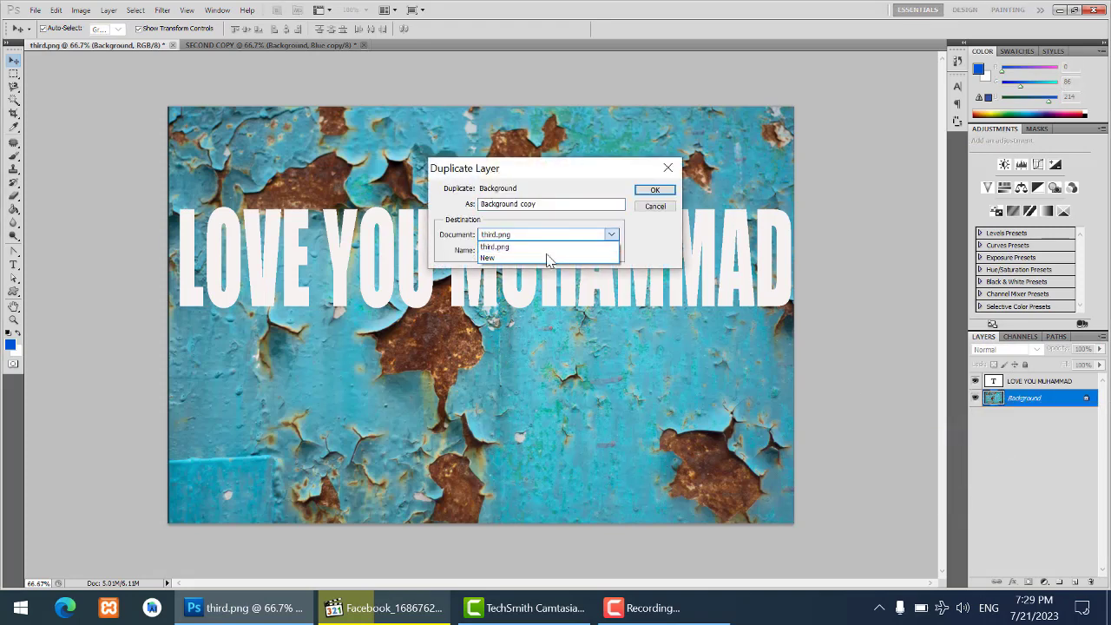
pyautogui.click(545, 253)
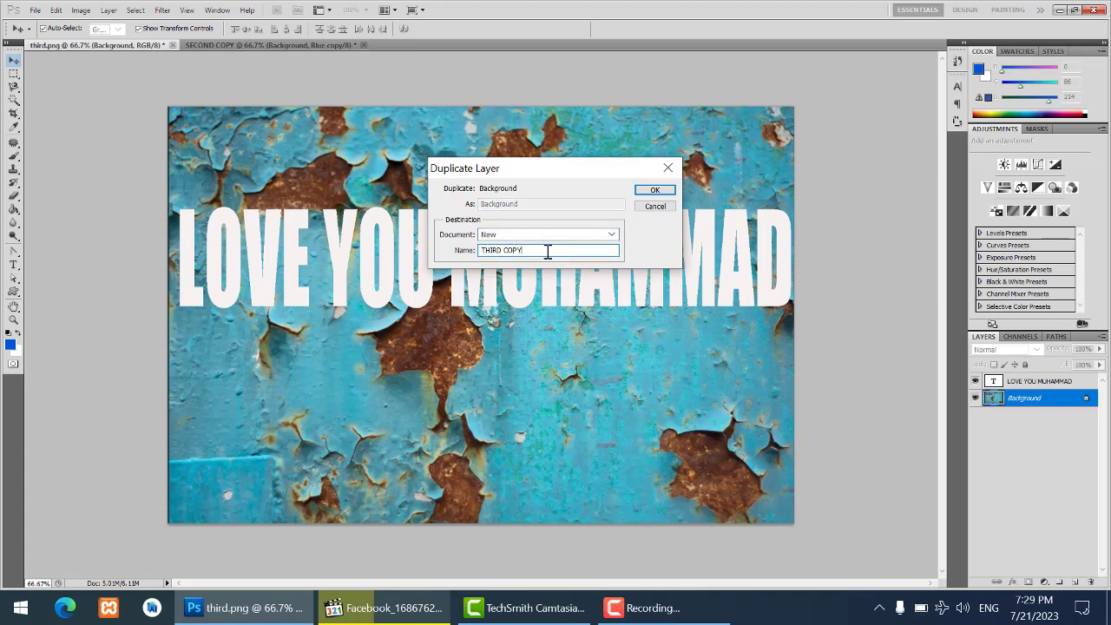
pyautogui.click(652, 189)
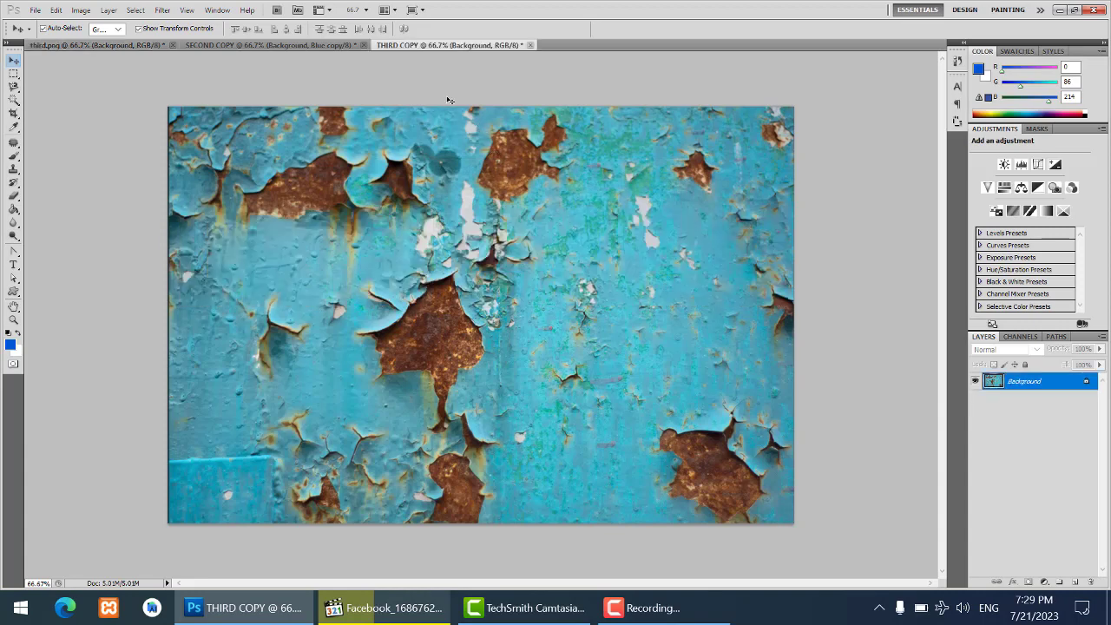
# Step: Apply a Gaussian Blur with a 2.0-pixel radius to the THIRD COPY background
pyautogui.click(162, 9)
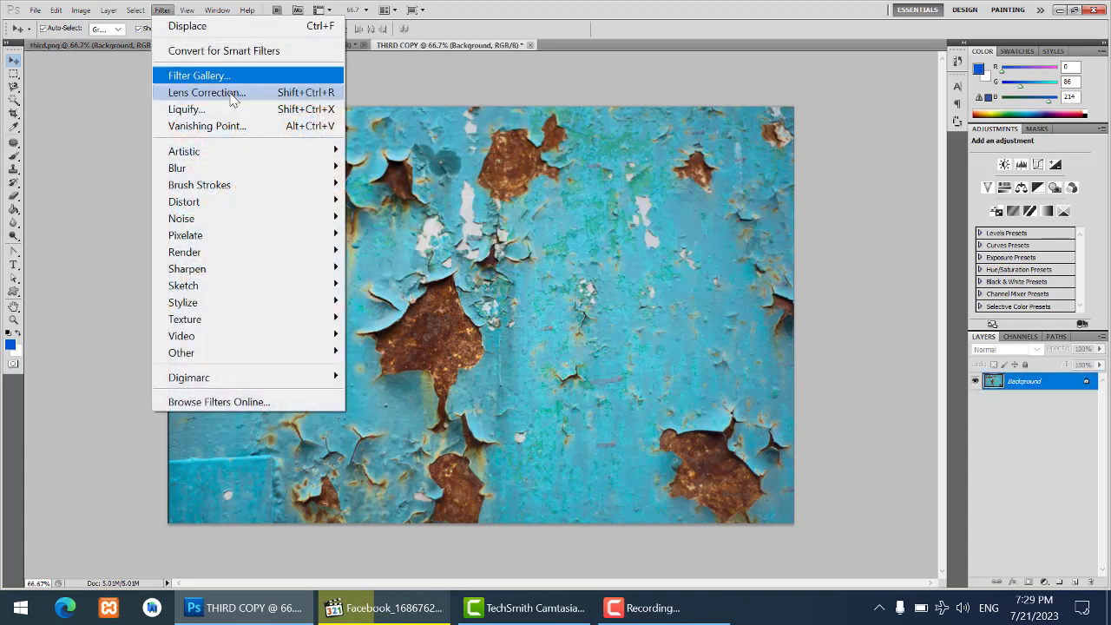
pyautogui.moveTo(245, 170)
pyautogui.click(392, 236)
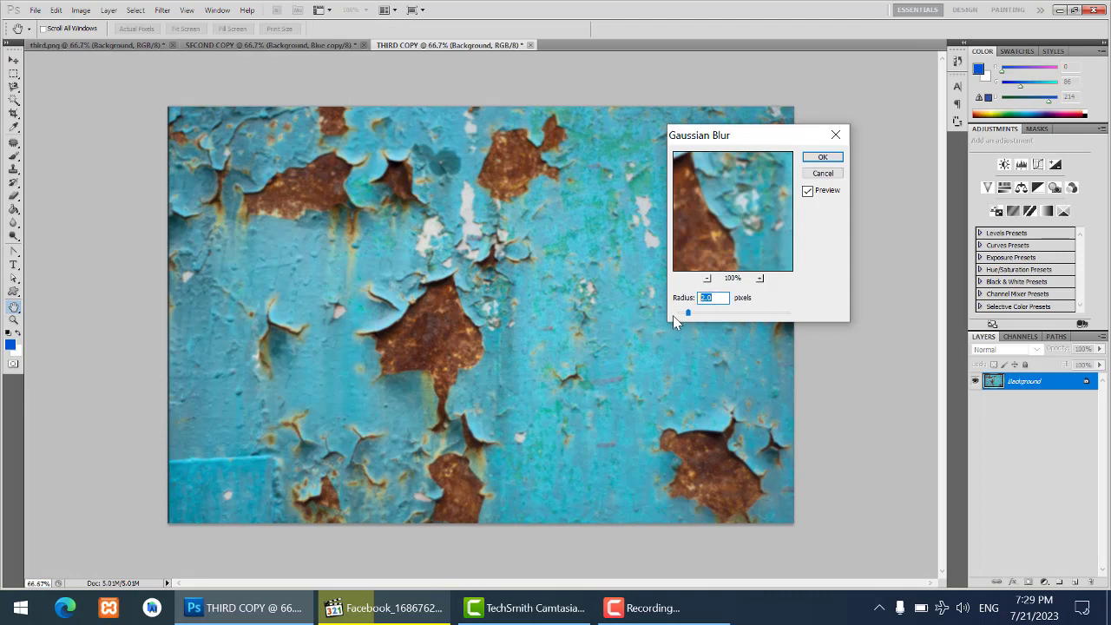
pyautogui.click(820, 158)
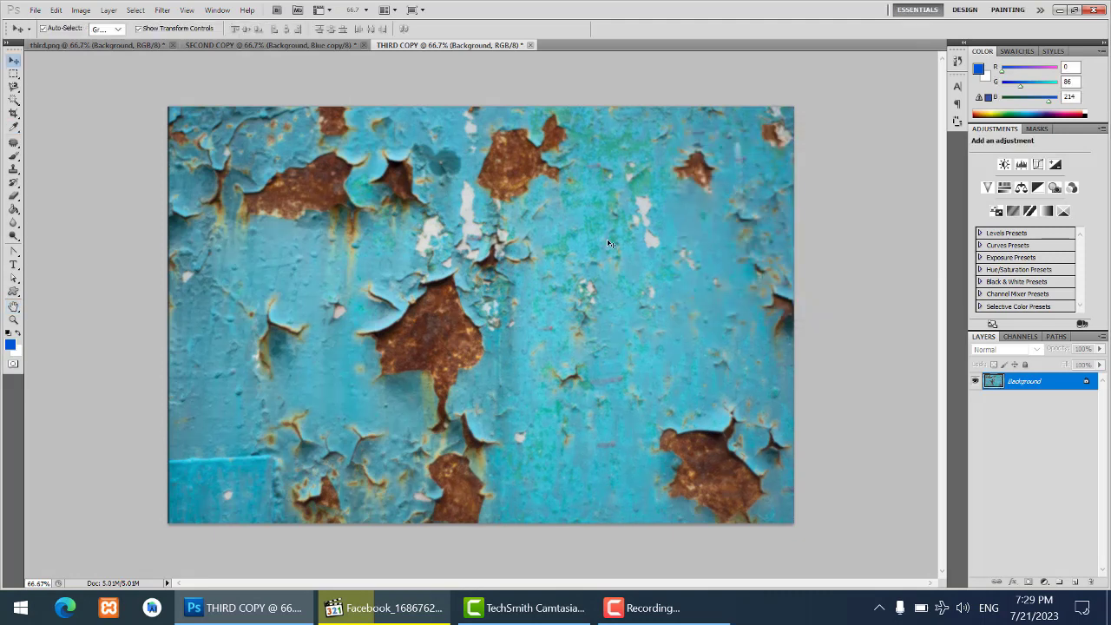
# Step: Save the blurred document to the Desktop as THIRD COPY in Photoshop (PSD) format and close it
pyautogui.hotkey('ctrl', 'shift', 's')
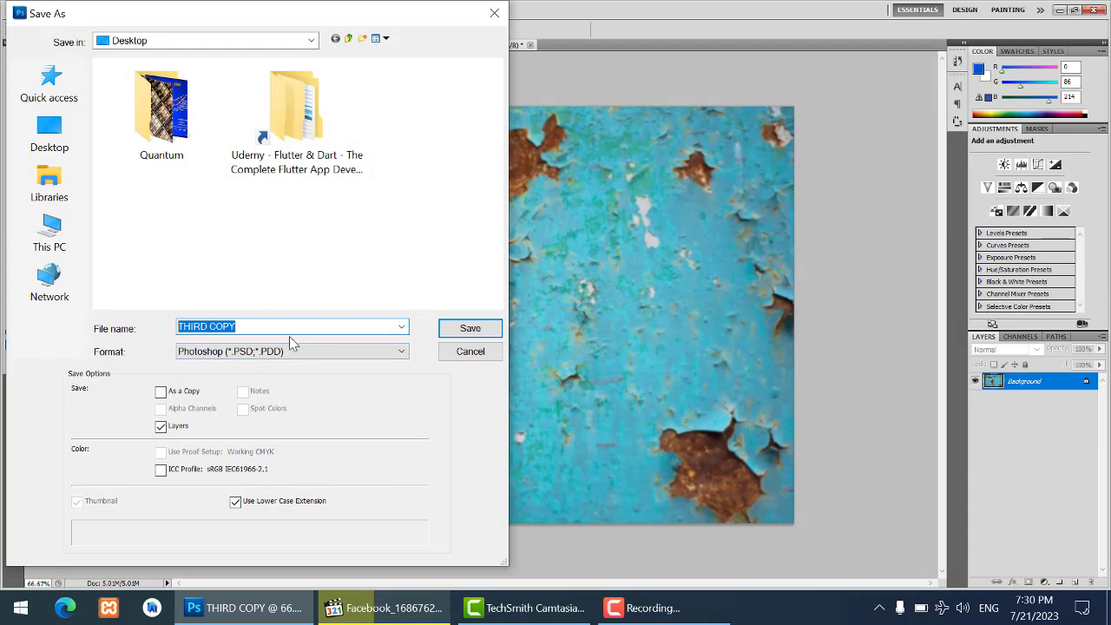
pyautogui.click(469, 328)
pyautogui.click(691, 195)
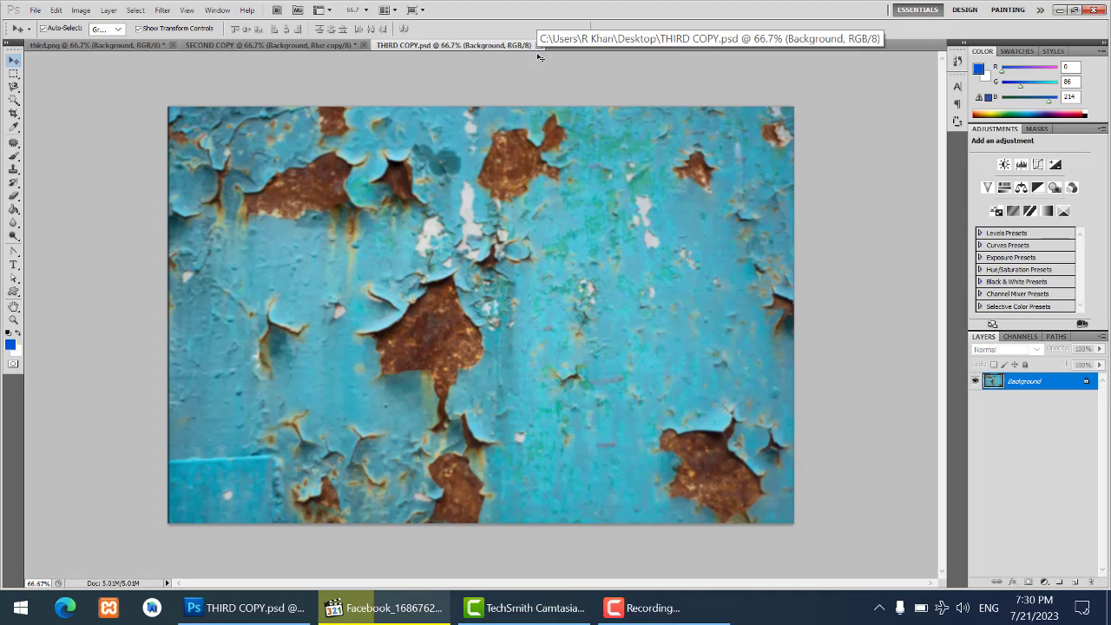
pyautogui.hotkey('ctrl', 'w')
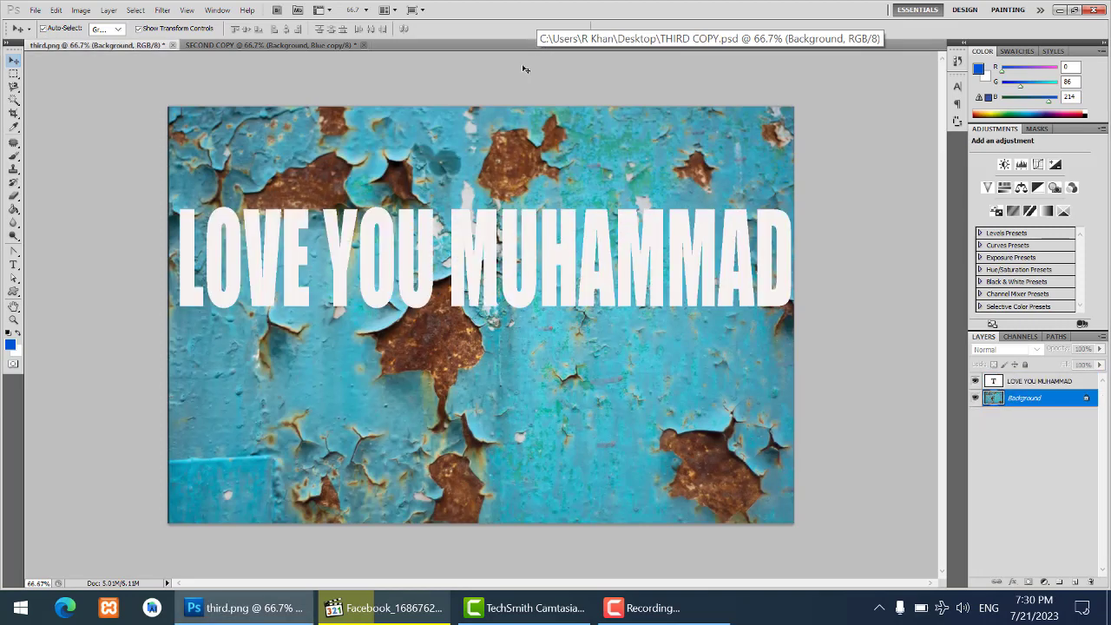
# Step: Load the Blue copy channel of the SECOND COPY document as a selection
pyautogui.click(284, 45)
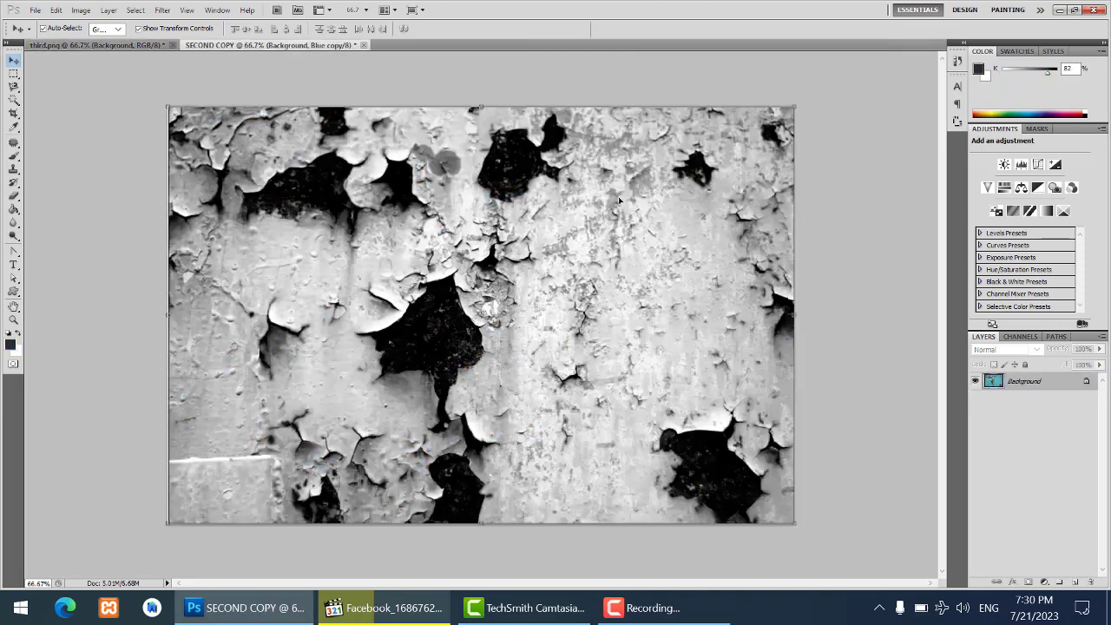
pyautogui.click(1021, 336)
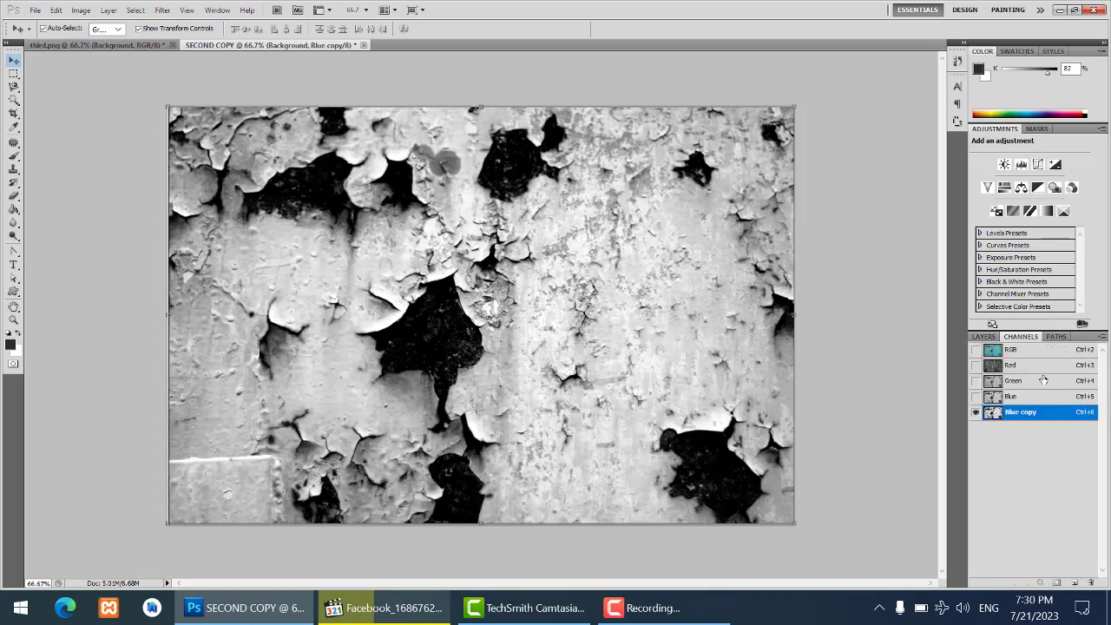
pyautogui.click(1041, 583)
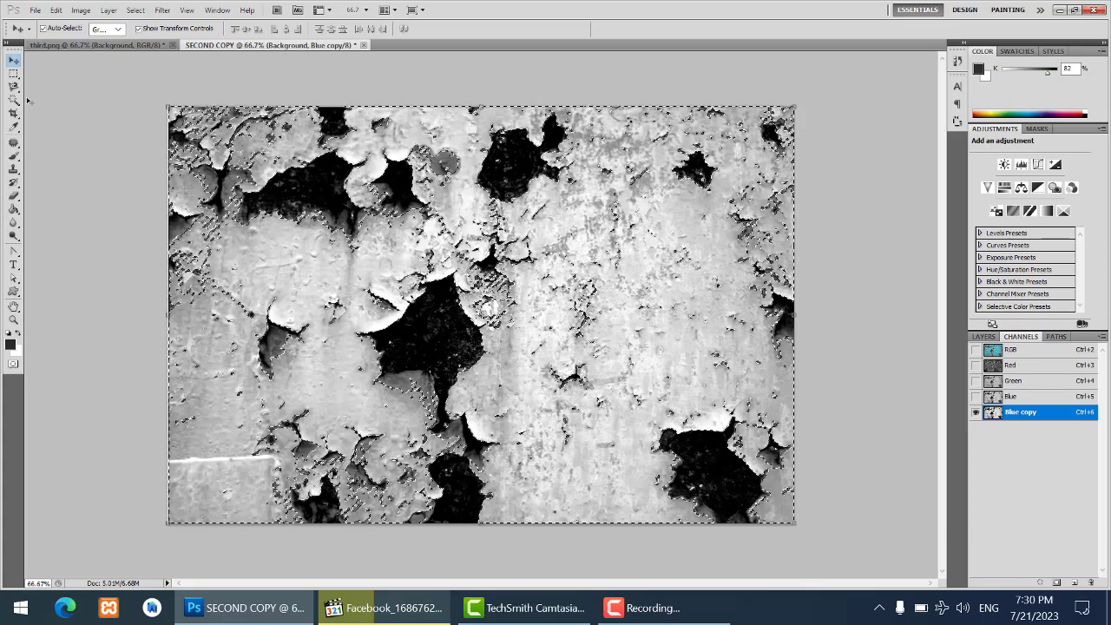
# Step: Transfer the channel selection outline from SECOND COPY into third.png and align it with the image edges
pyautogui.click(13, 74)
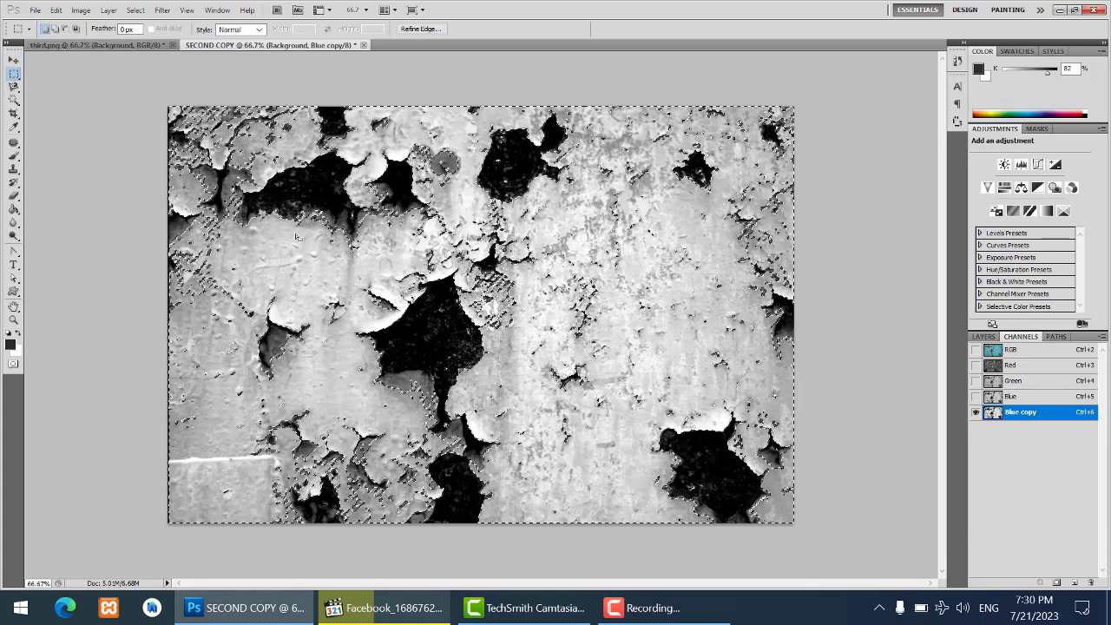
pyautogui.moveTo(273, 204); pyautogui.dragTo(315, 215)
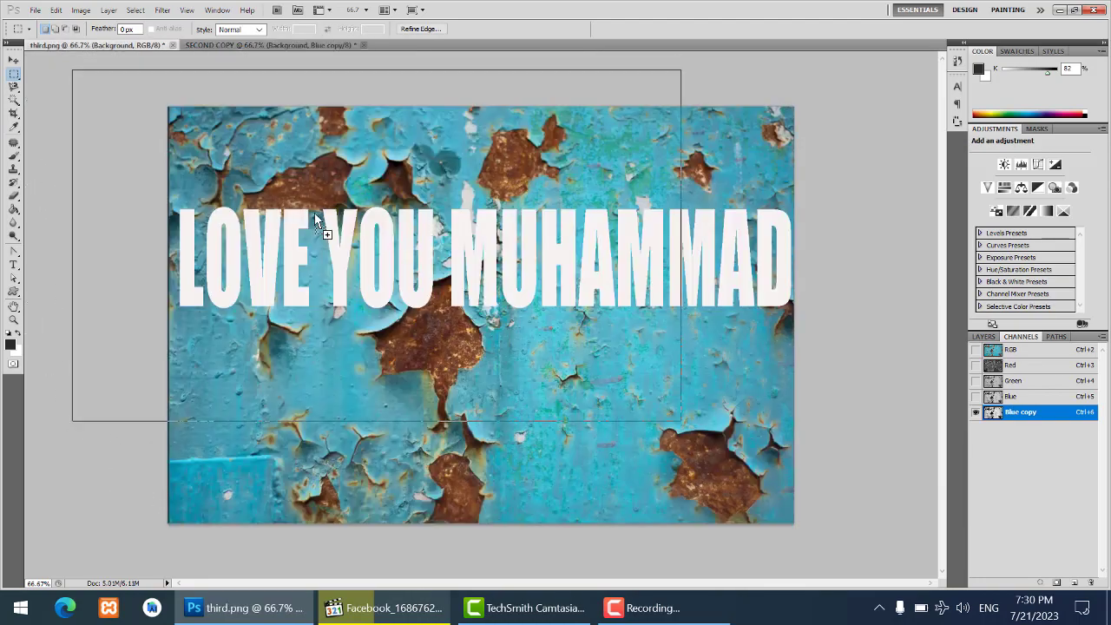
pyautogui.moveTo(362, 282); pyautogui.dragTo(364, 283)
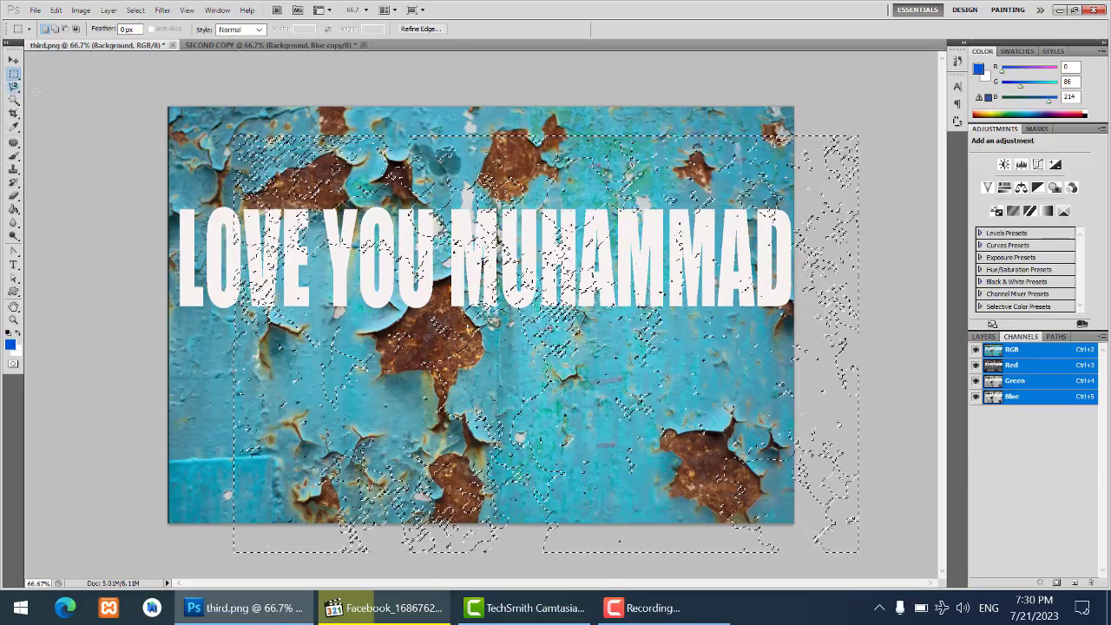
pyautogui.moveTo(249, 225); pyautogui.dragTo(185, 198)
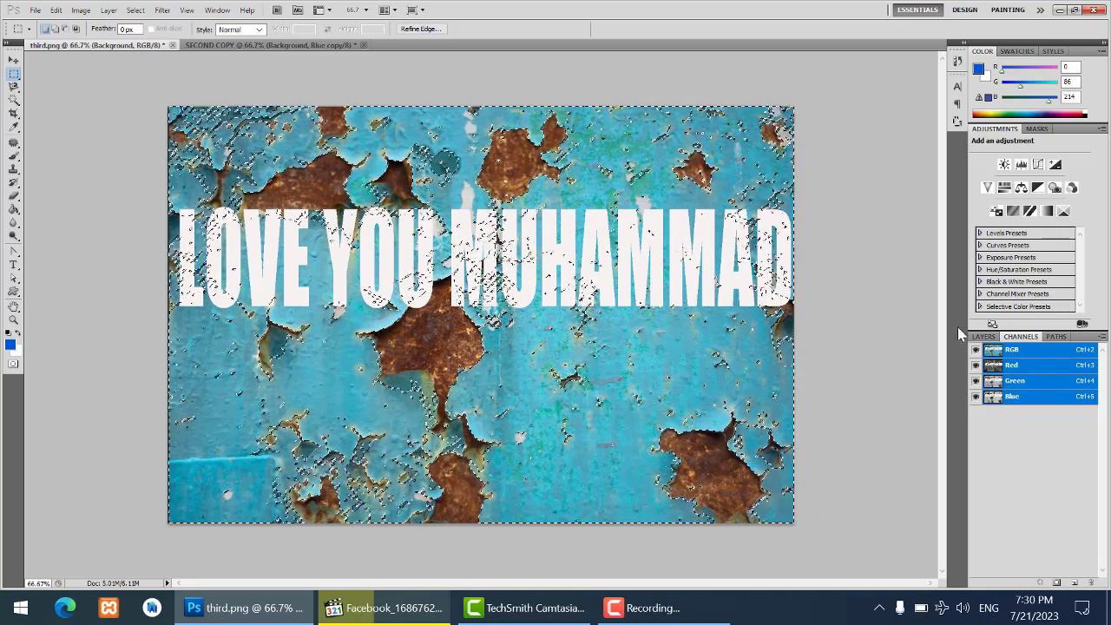
# Step: Convert the text layer in third.png to a Smart Object and add a layer mask from the loaded selection
pyautogui.click(983, 335)
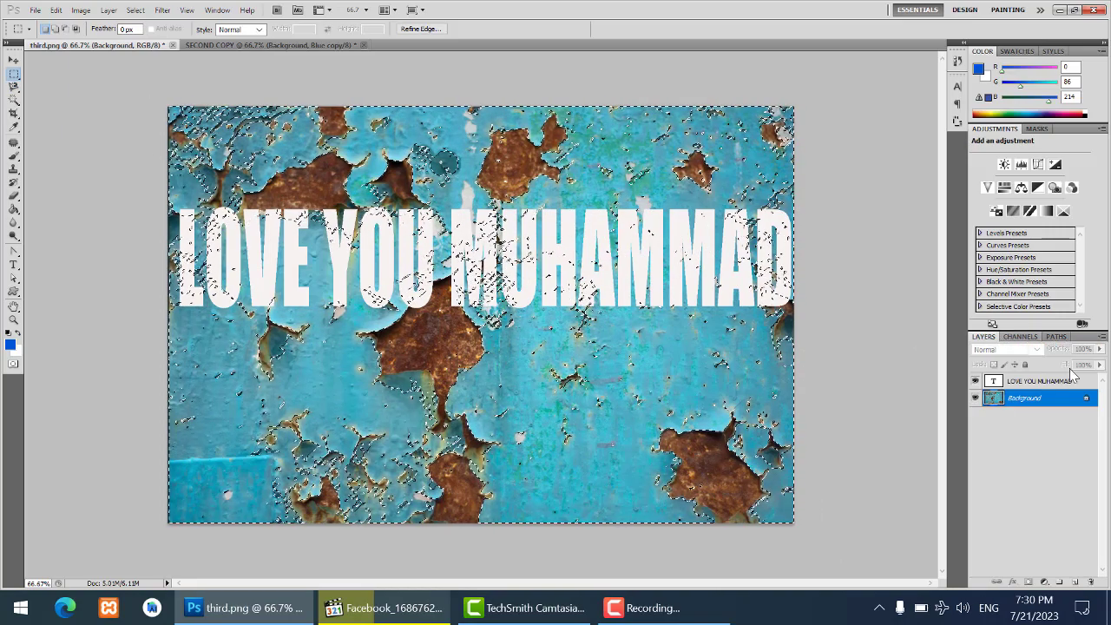
pyautogui.click(989, 385)
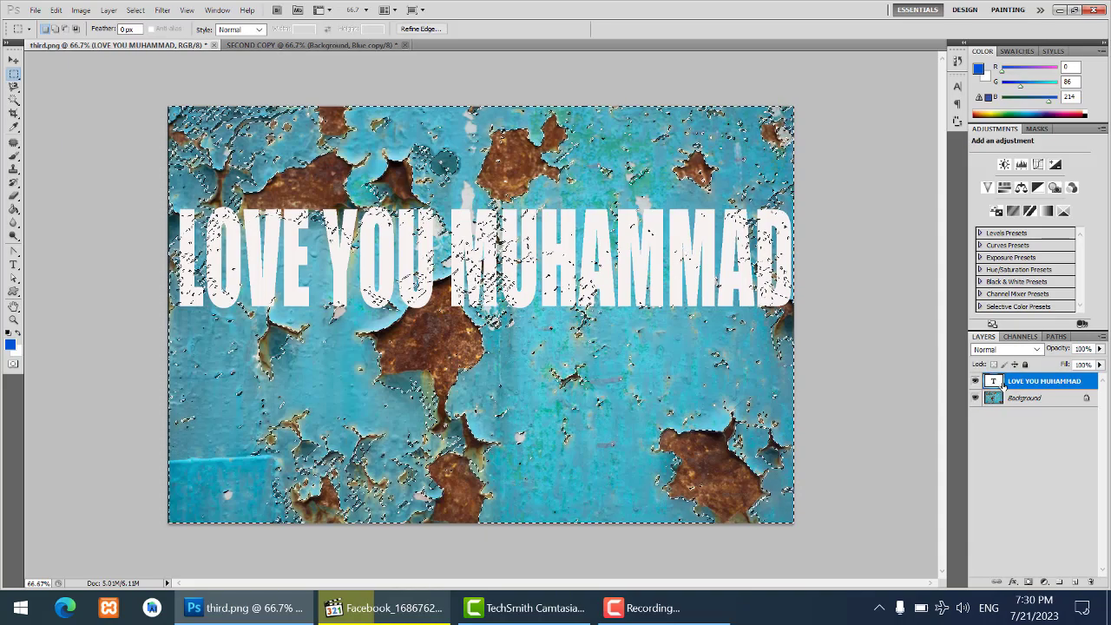
pyautogui.rightClick(1022, 382)
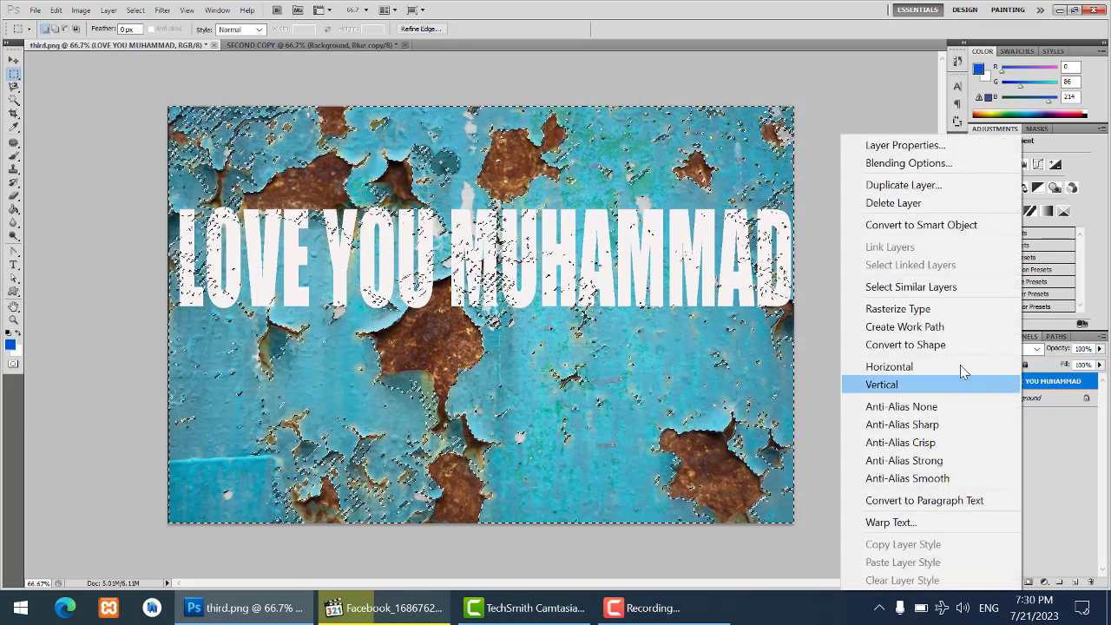
pyautogui.click(922, 225)
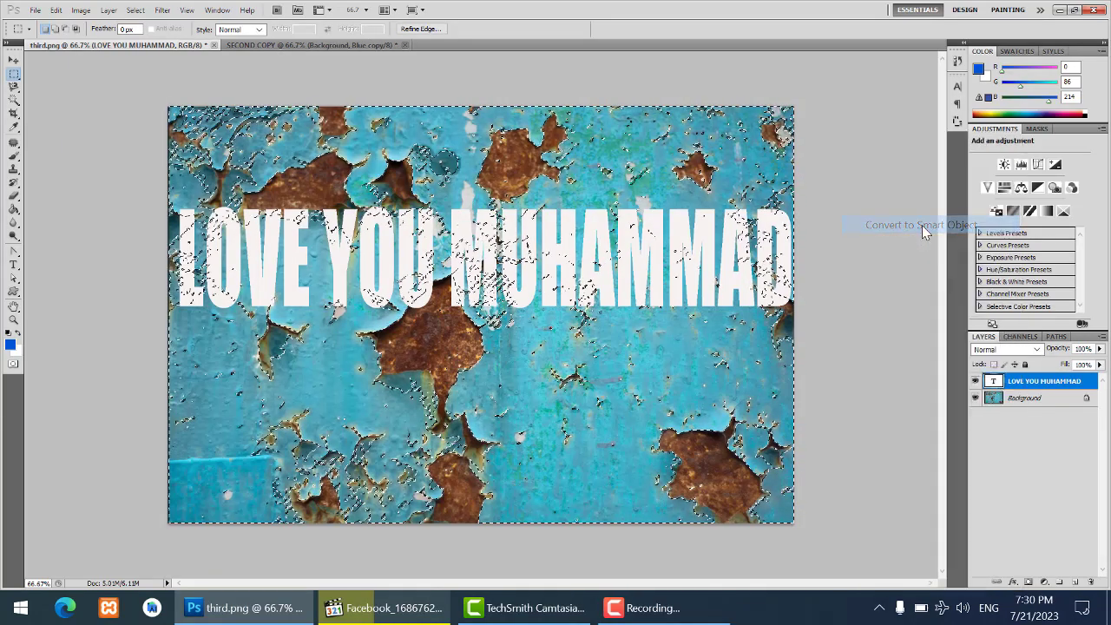
pyautogui.click(1027, 581)
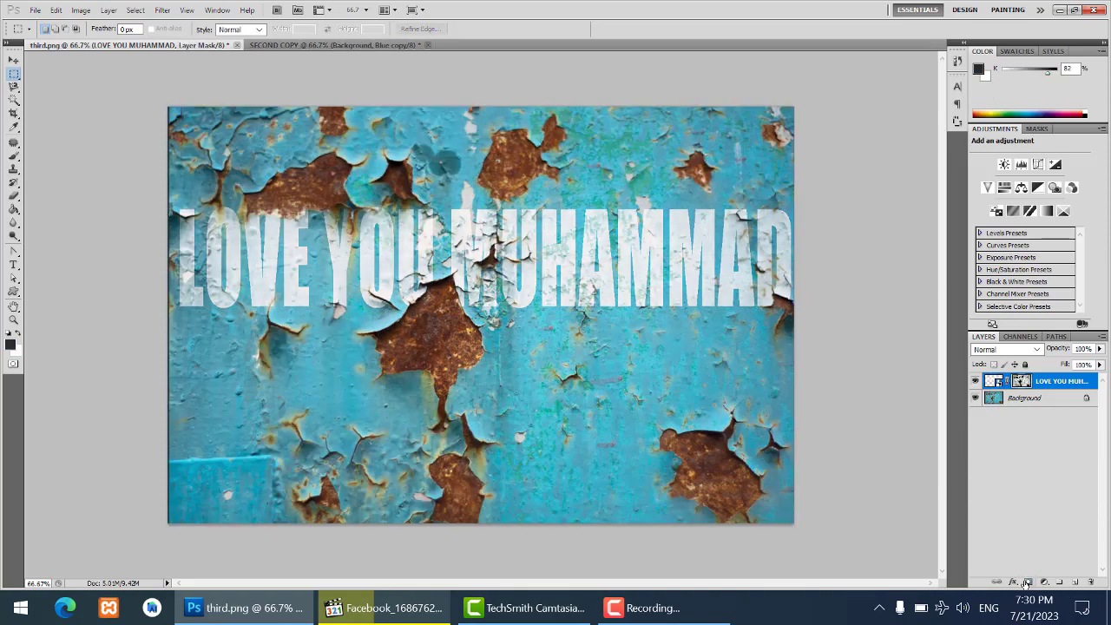
# Step: Apply the Displace filter to the text layer's mask with horizontal and vertical scale 20, using THIRD COPY as the displacement map
pyautogui.click(163, 11)
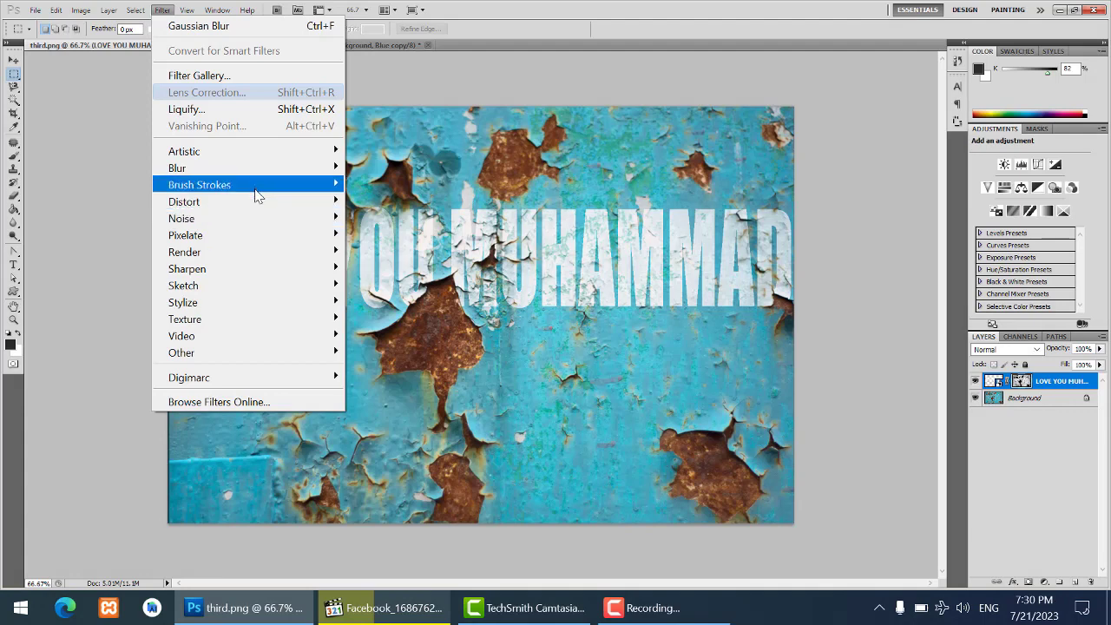
pyautogui.moveTo(257, 208)
pyautogui.click(372, 217)
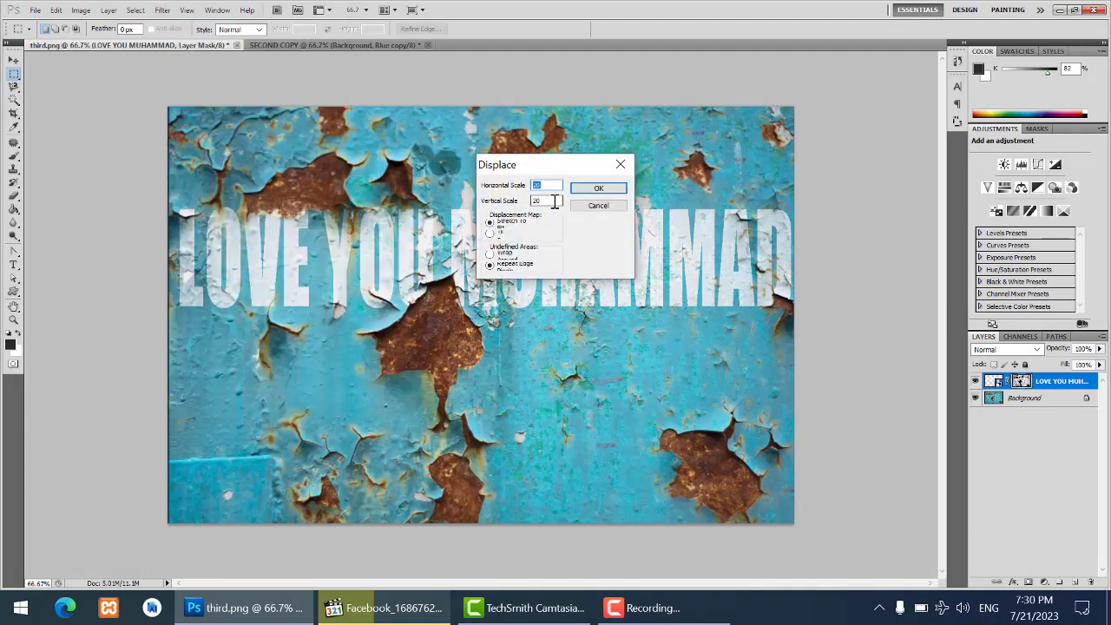
pyautogui.press('Tab')
pyautogui.click(598, 188)
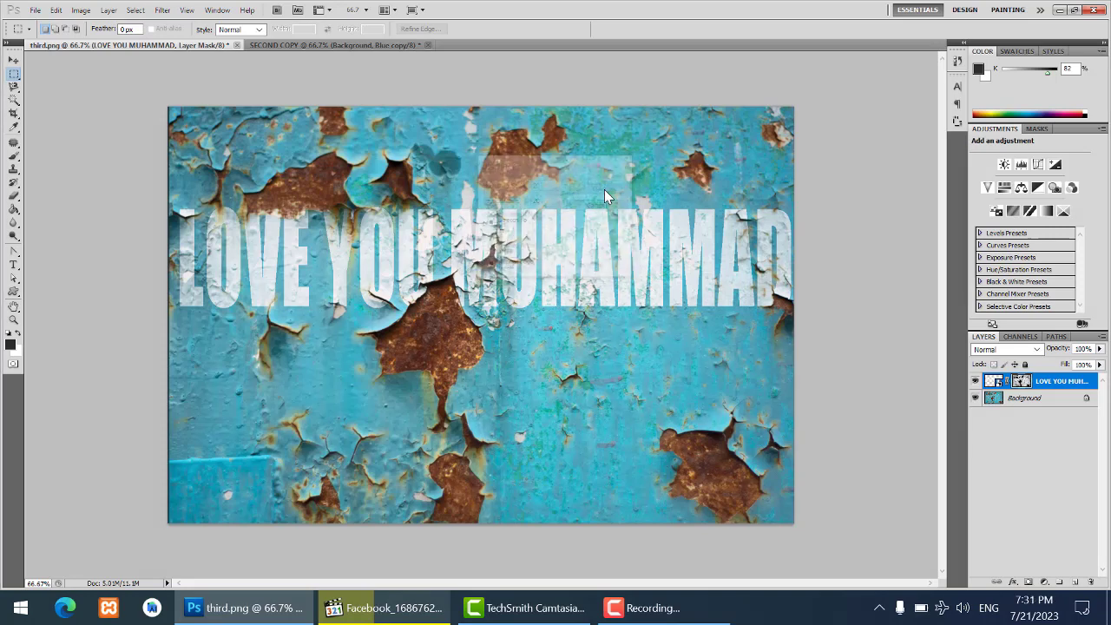
pyautogui.click(225, 102)
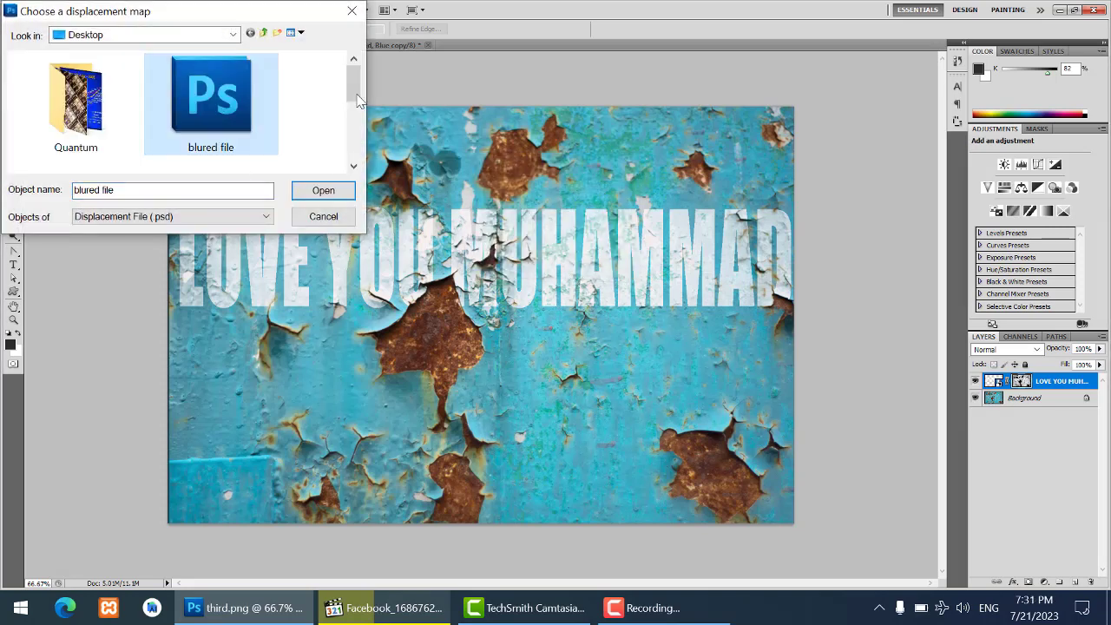
pyautogui.moveTo(353, 83); pyautogui.dragTo(354, 148)
pyautogui.click(109, 111)
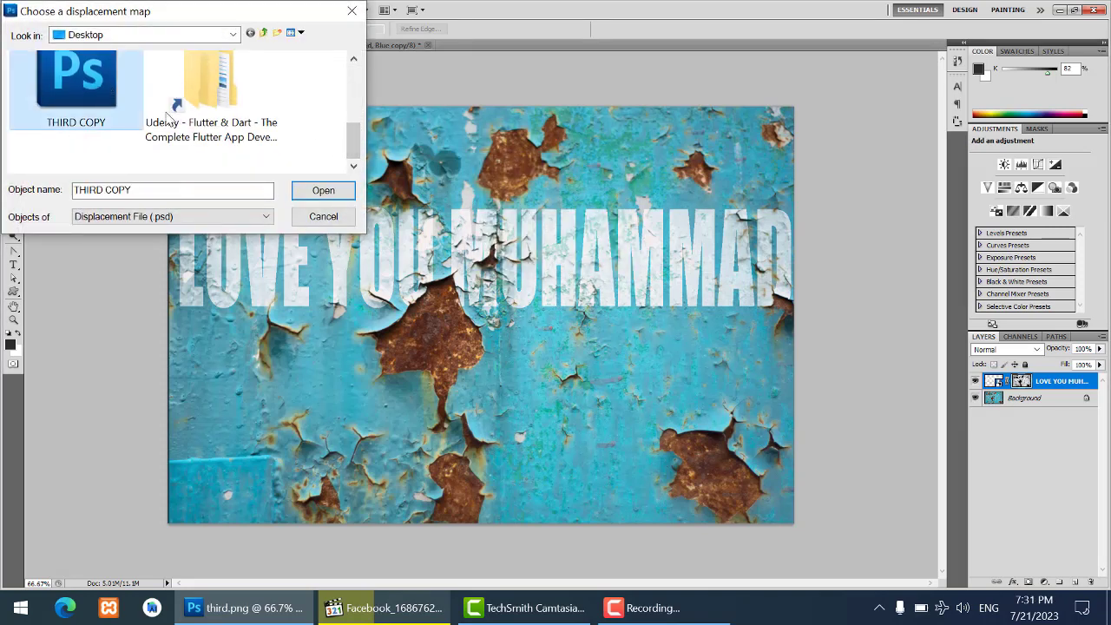
pyautogui.click(323, 190)
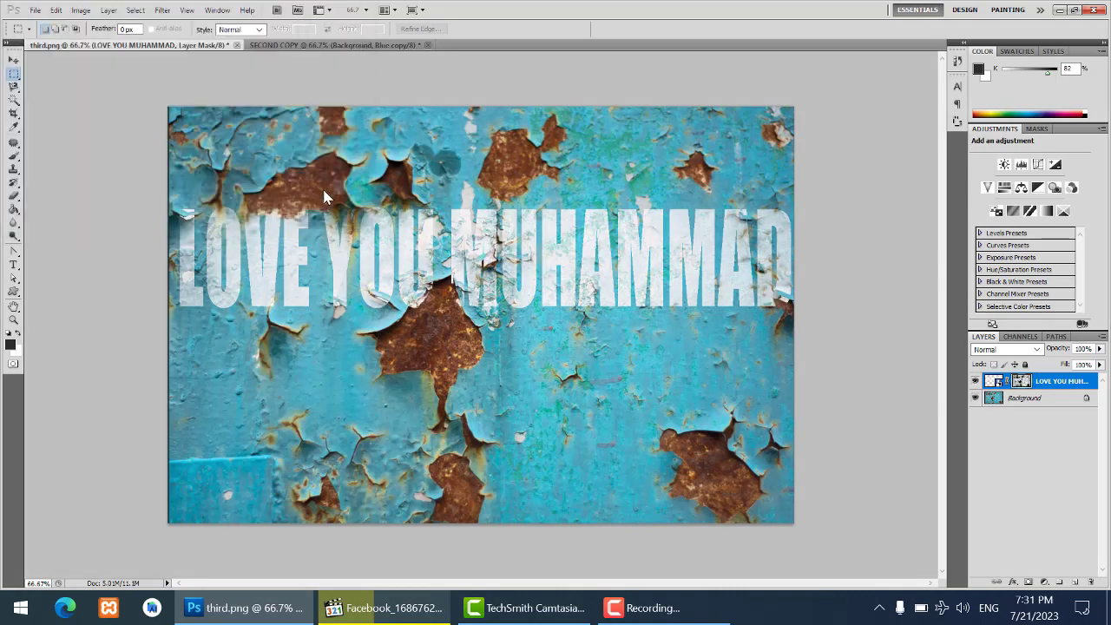
pyautogui.doubleClick(987, 381)
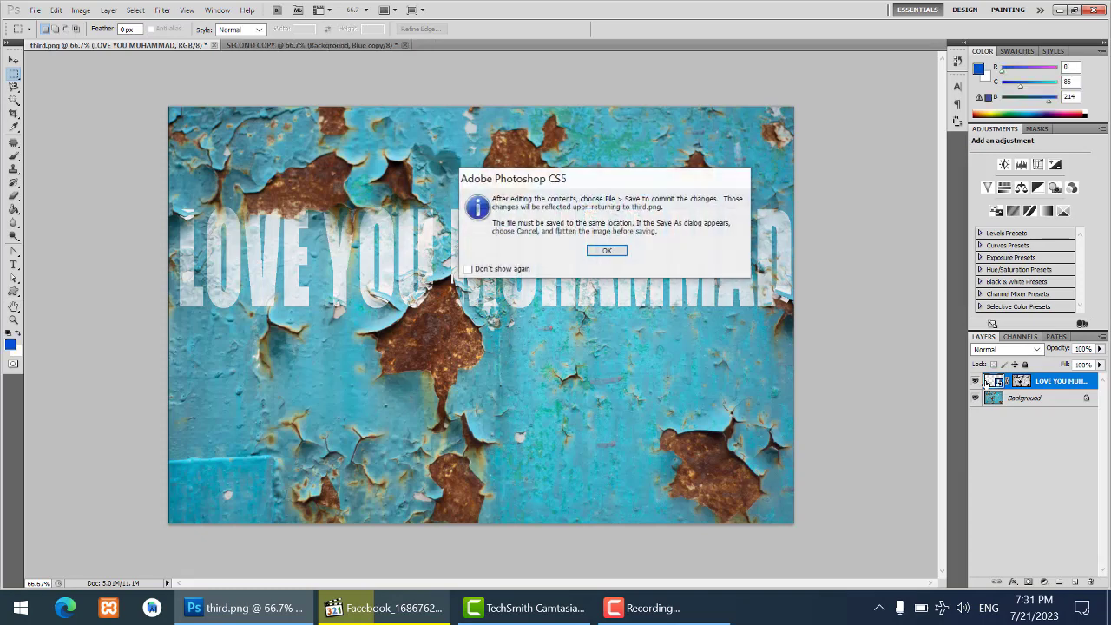
pyautogui.click(604, 252)
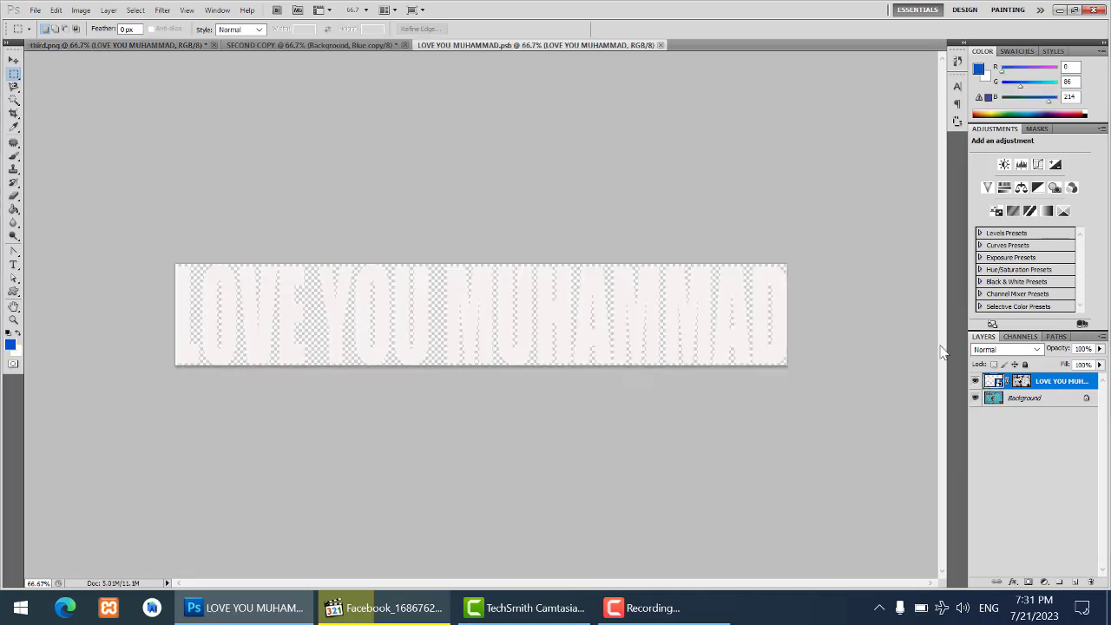
pyautogui.click(660, 44)
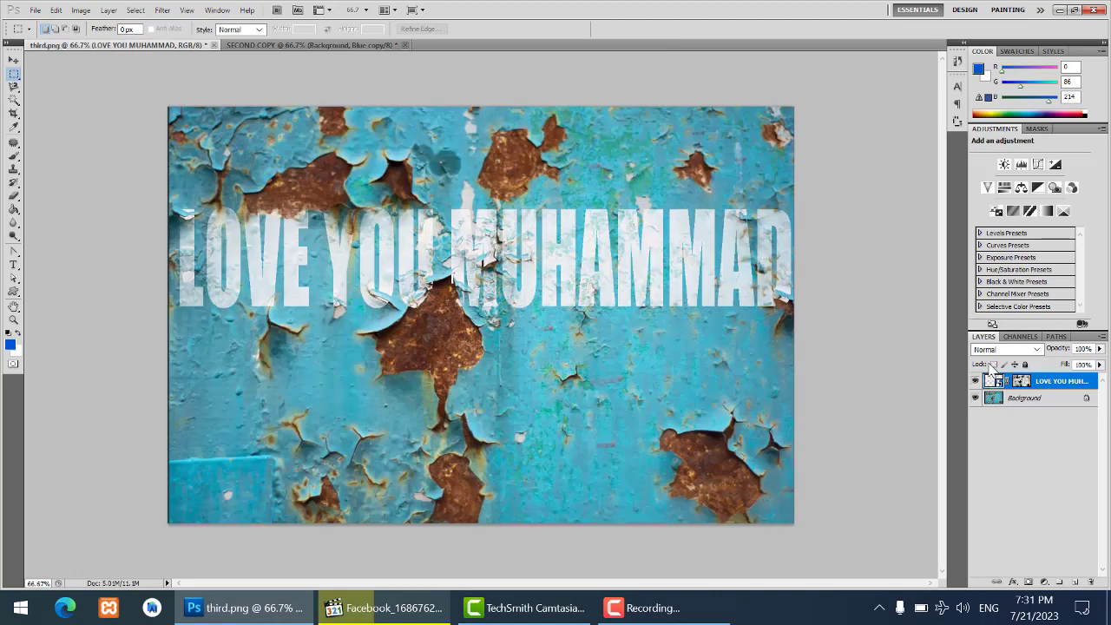
# Step: In the text layer's Blending Options, set the Blend If black point of the underlying layer to about 26
pyautogui.rightClick(994, 382)
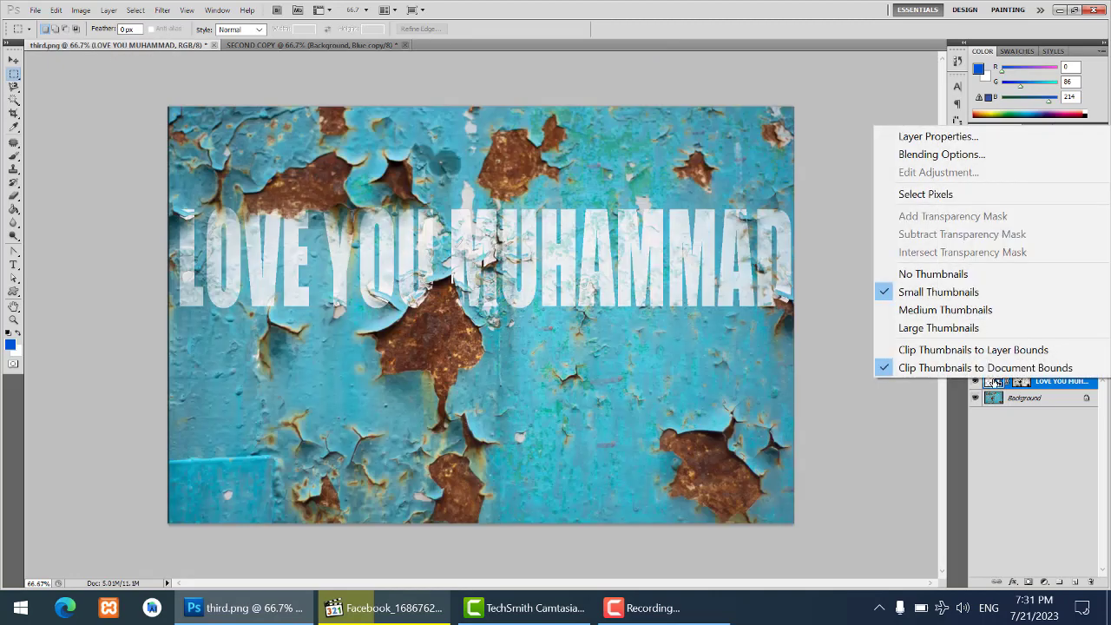
pyautogui.click(947, 155)
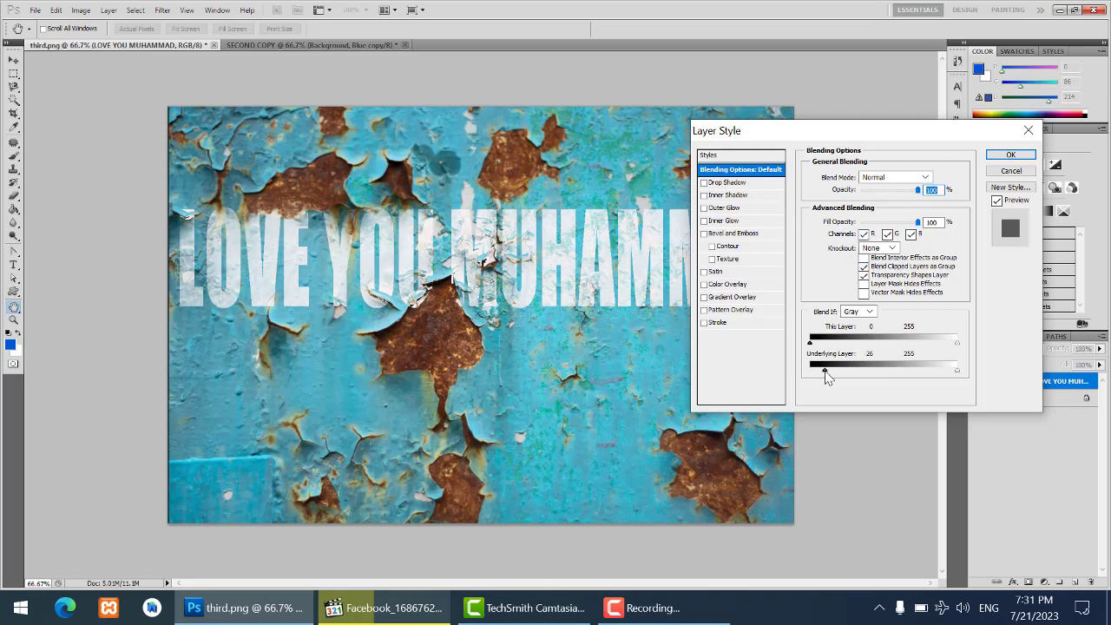
pyautogui.moveTo(825, 375); pyautogui.dragTo(816, 374)
pyautogui.moveTo(828, 373); pyautogui.dragTo(826, 373)
pyautogui.click(1007, 155)
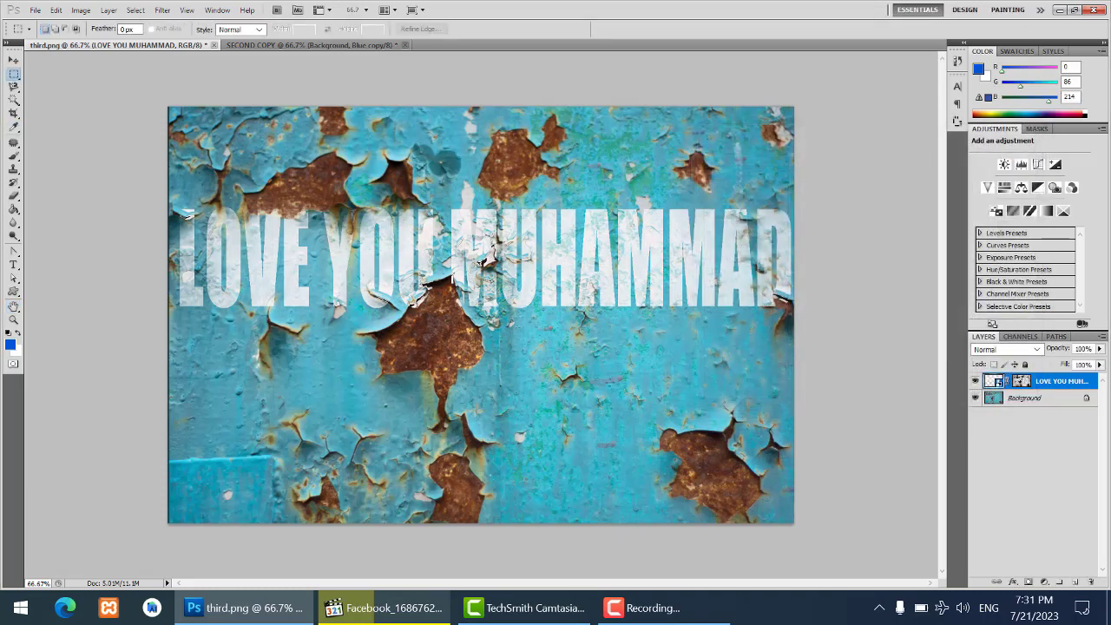
pyautogui.click(648, 611)
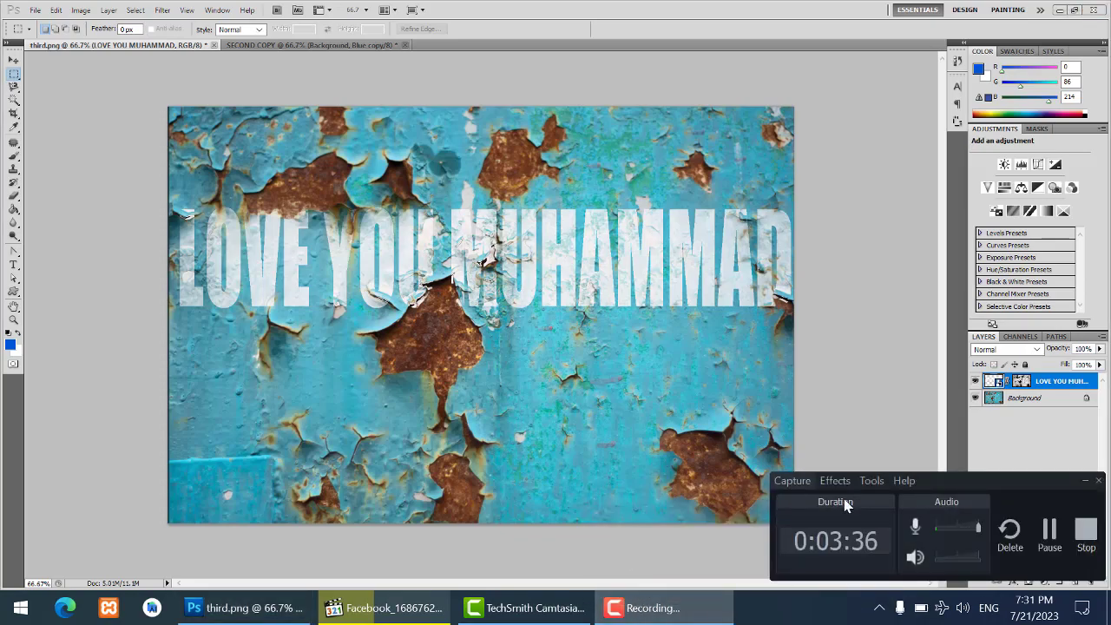
pyautogui.click(1086, 533)
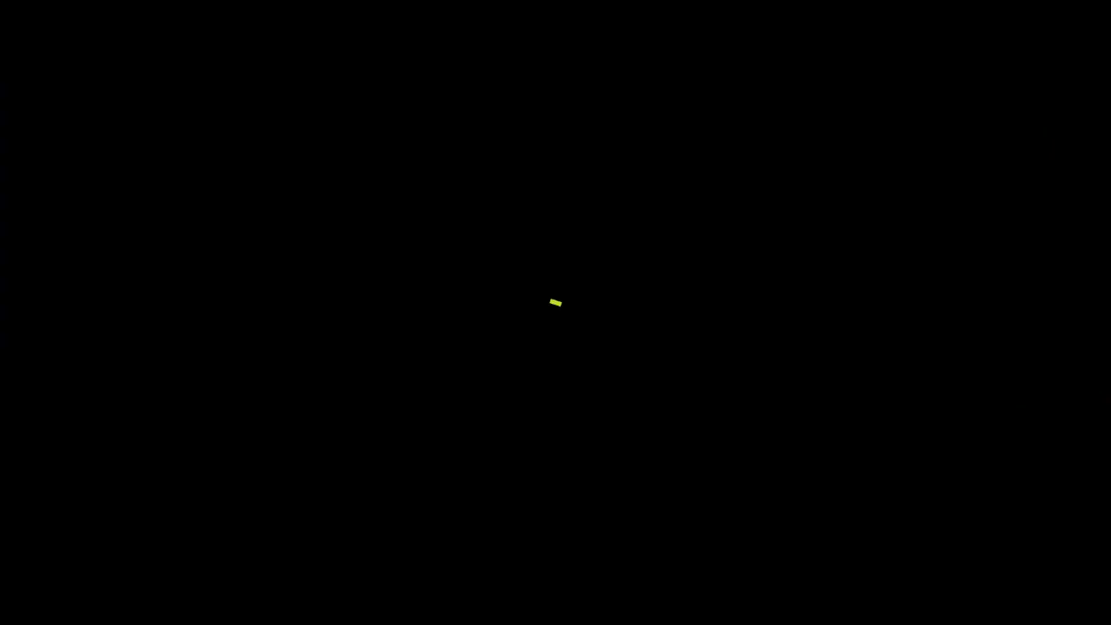